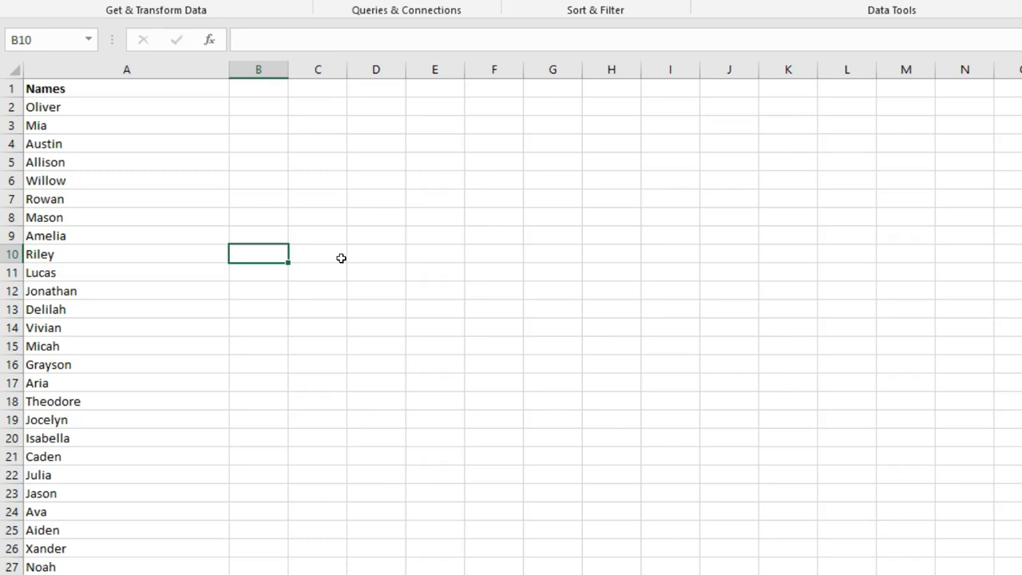
# Step: Add the column header Age in cell B1, beside the Names header
pyautogui.click(44, 69)
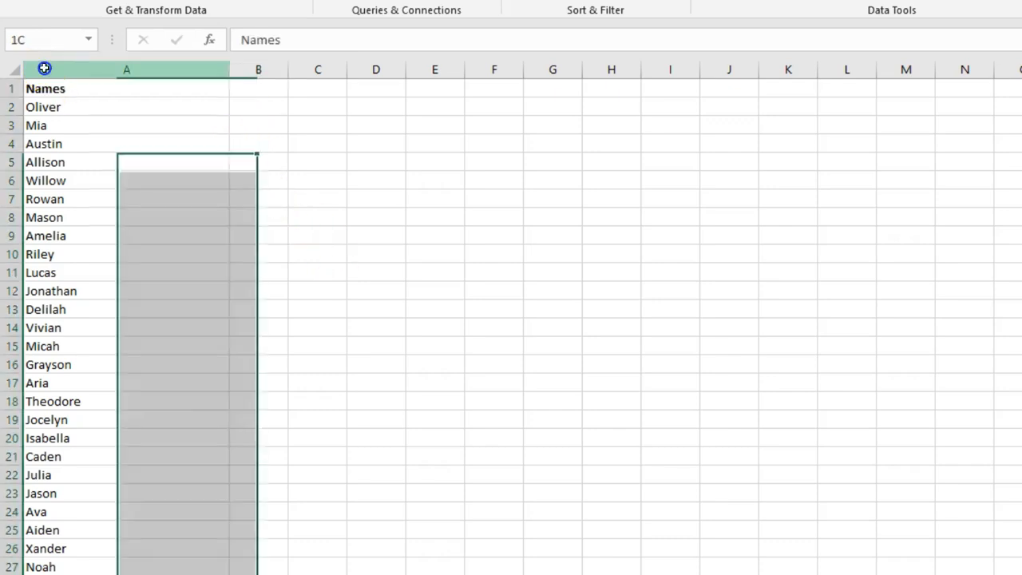
pyautogui.click(85, 94)
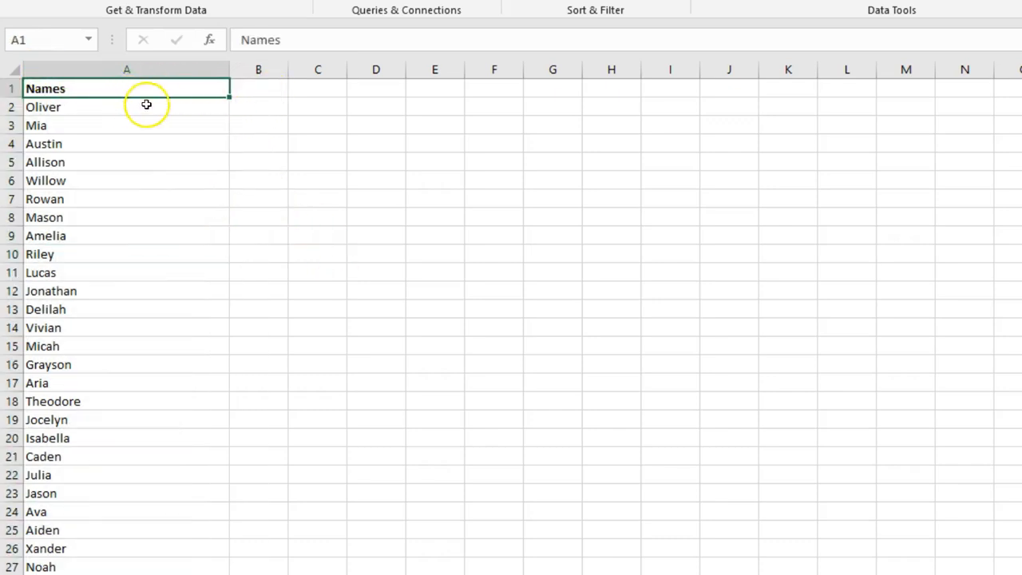
pyautogui.click(240, 89)
pyautogui.write('Age')
pyautogui.press('Return')
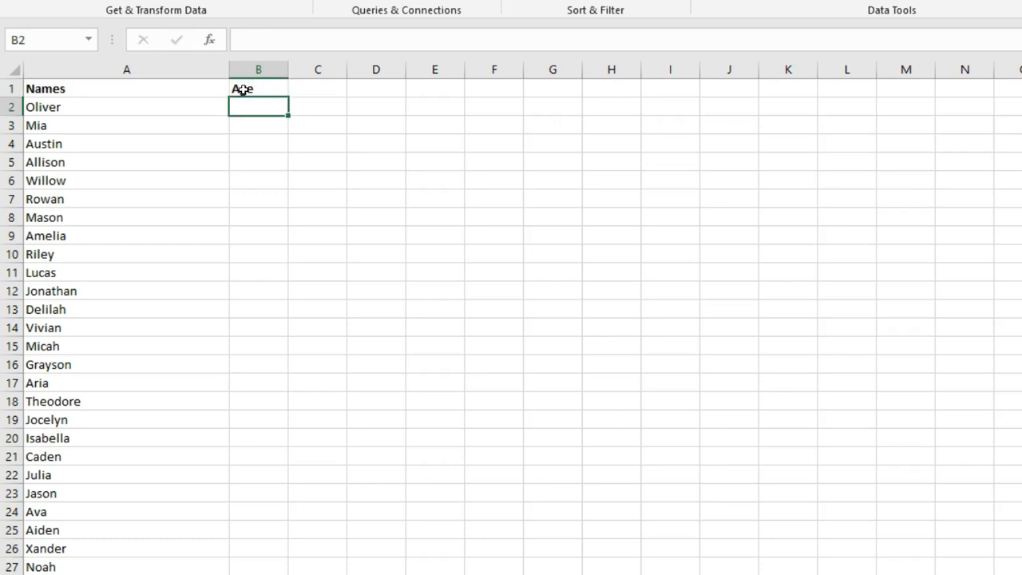
# Step: Enter the formula =RANDBETWEEN(5,20) in cell B2 to generate a random age
pyautogui.moveTo(256, 107)
pyautogui.mouseDown()
pyautogui.moveTo(256, 372)
pyautogui.moveTo(269, 53)
pyautogui.moveTo(270, 102)
pyautogui.mouseUp()
pyautogui.write('=randb')
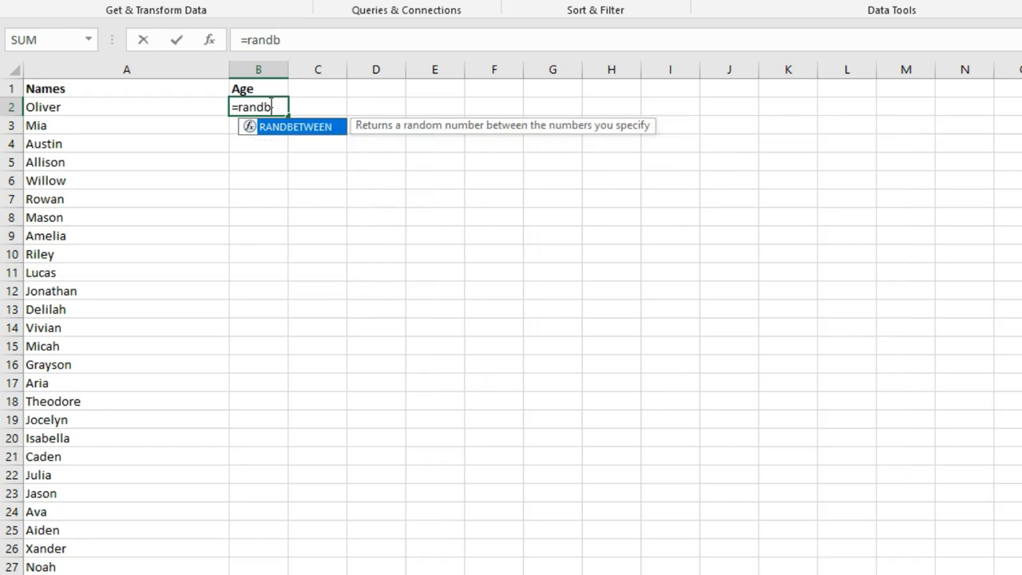
pyautogui.doubleClick(298, 125)
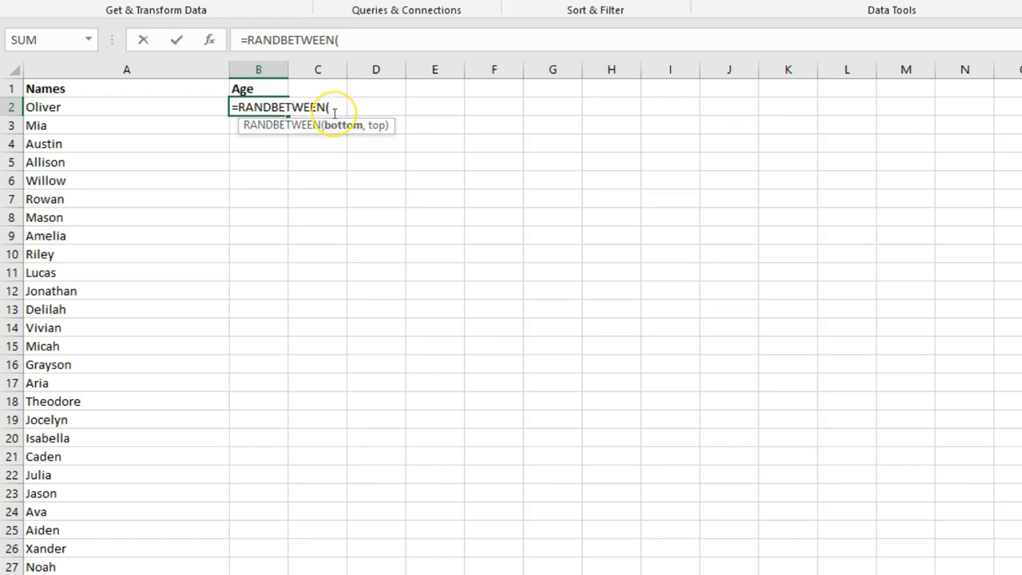
pyautogui.write(',')
pyautogui.press('BackSpace')
pyautogui.write('=')
pyautogui.press('BackSpace')
pyautogui.write('5,20)')
pyautogui.press('Return')
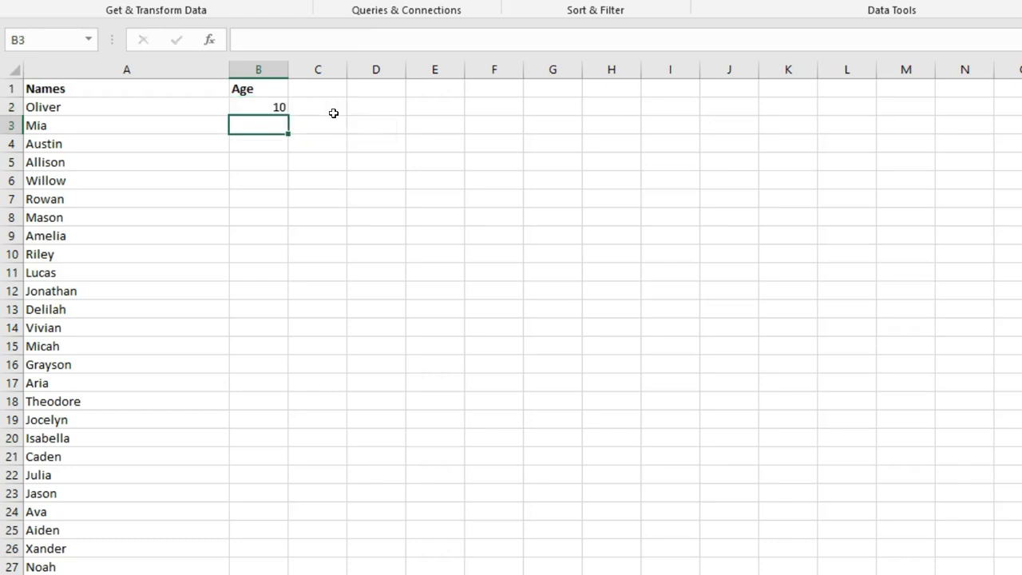
# Step: Fill the random age formula from B2 down to the end of the name list in row 41
pyautogui.click(277, 108)
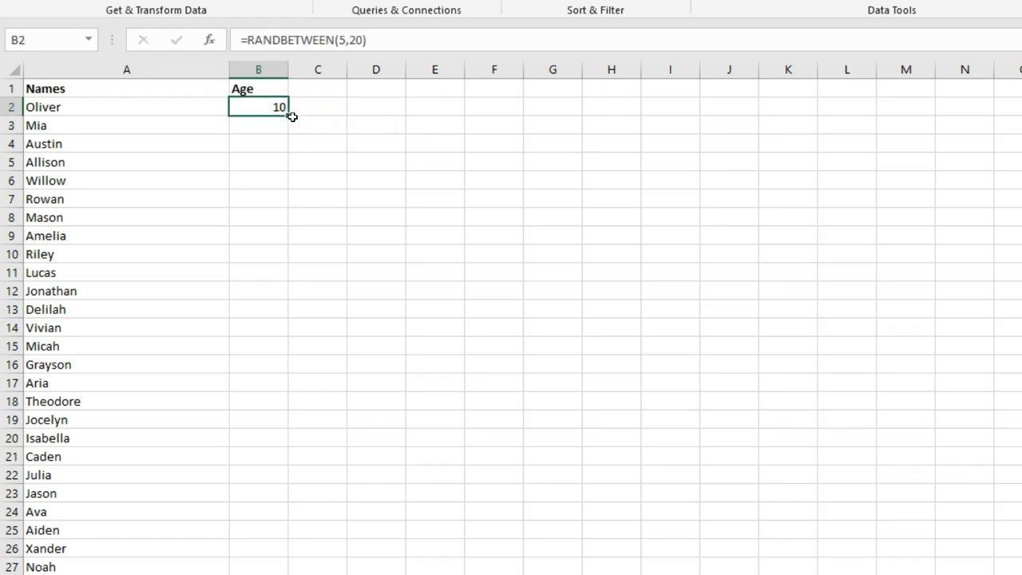
pyautogui.doubleClick(288, 117)
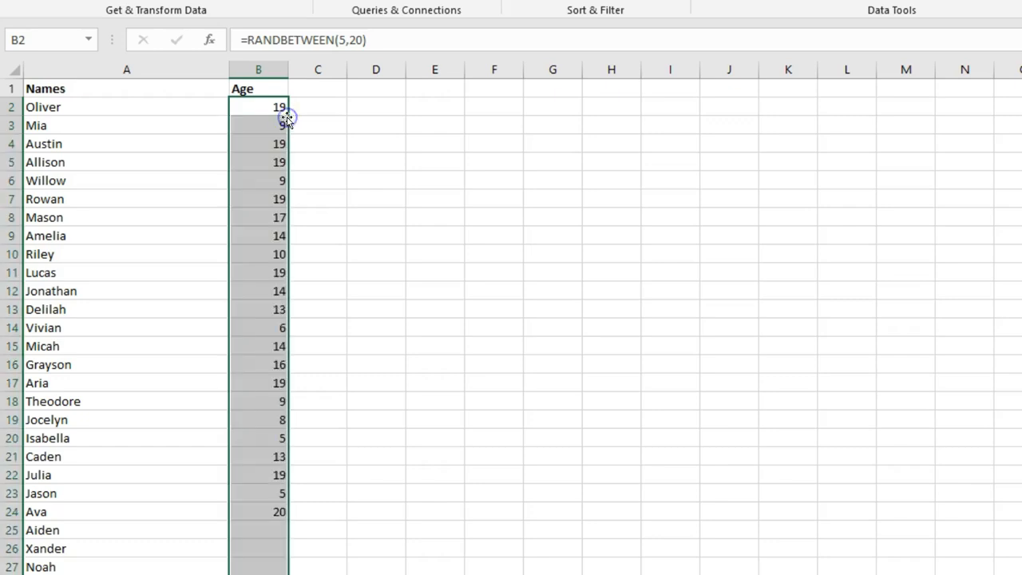
pyautogui.scroll(-5, 511, 327)
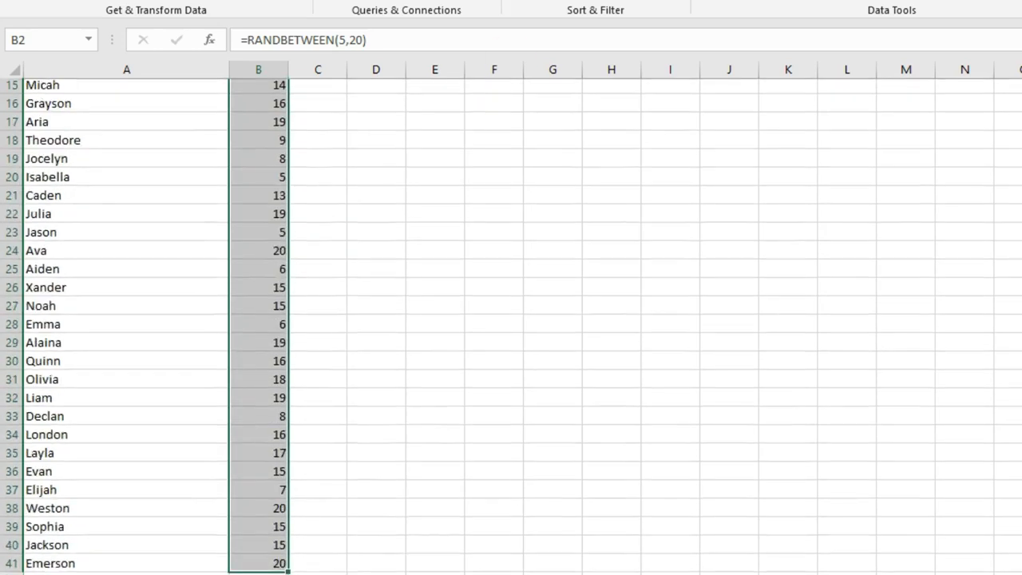
pyautogui.scroll(5, 511, 328)
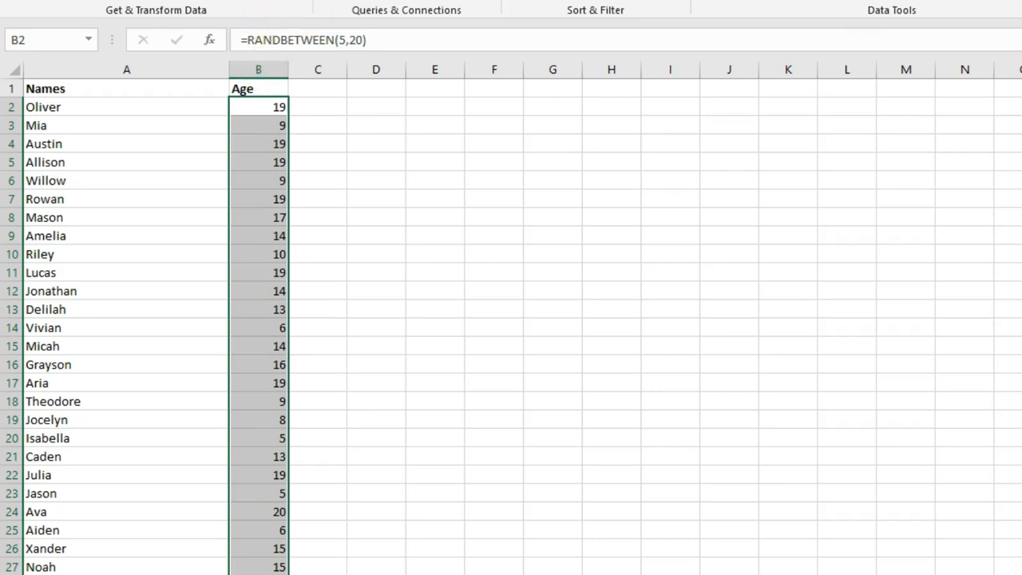
# Step: Center the ages in B2:B41 and the Age header in B1 horizontally
pyautogui.hotkey('alt', 'h')
pyautogui.press('a')
pyautogui.press('c')
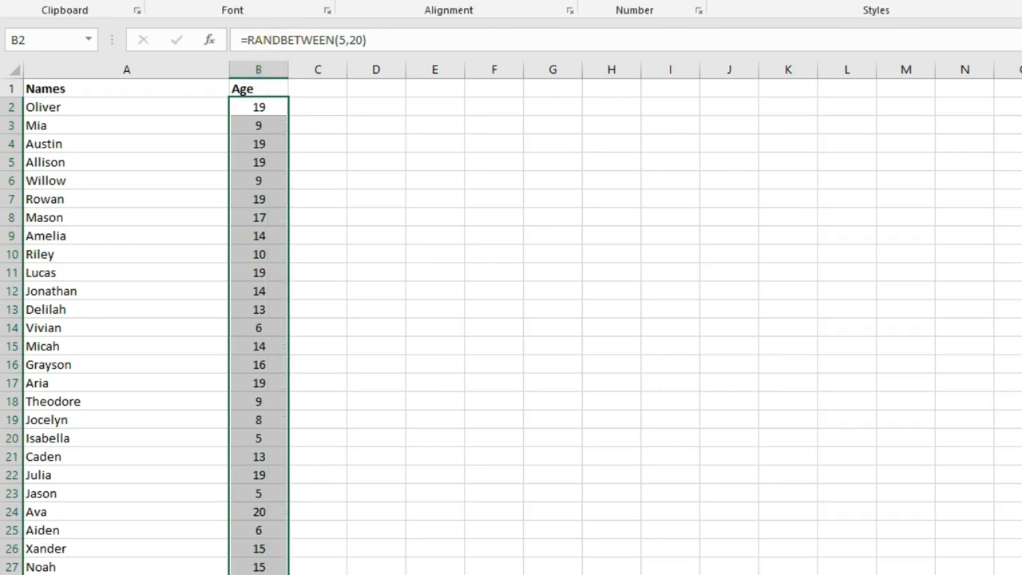
pyautogui.click(256, 82)
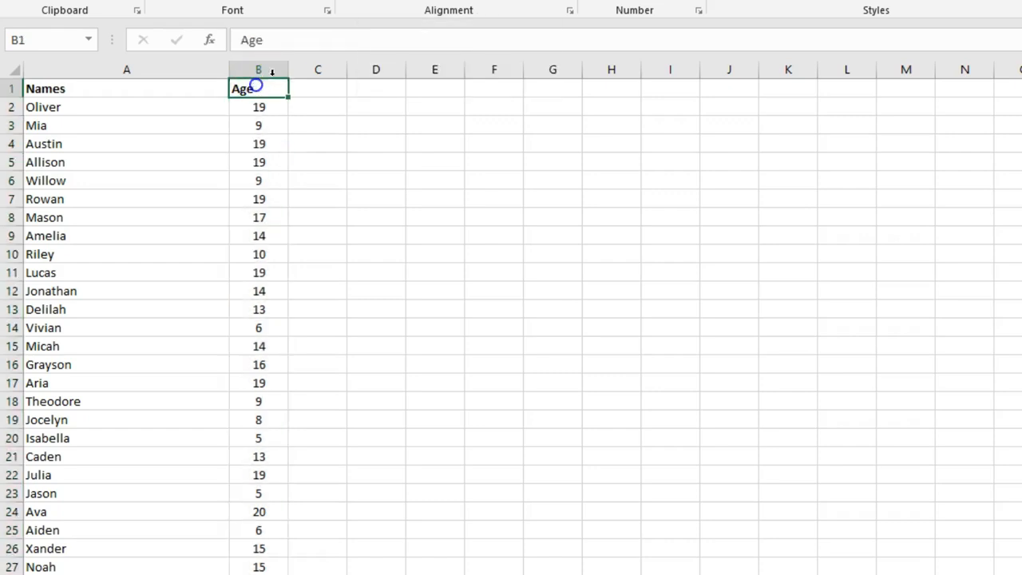
pyautogui.click(267, 107)
# Step: Enter the letter a in each of the cells D4 to D8 to test how the random ages recalculate
pyautogui.click(385, 136)
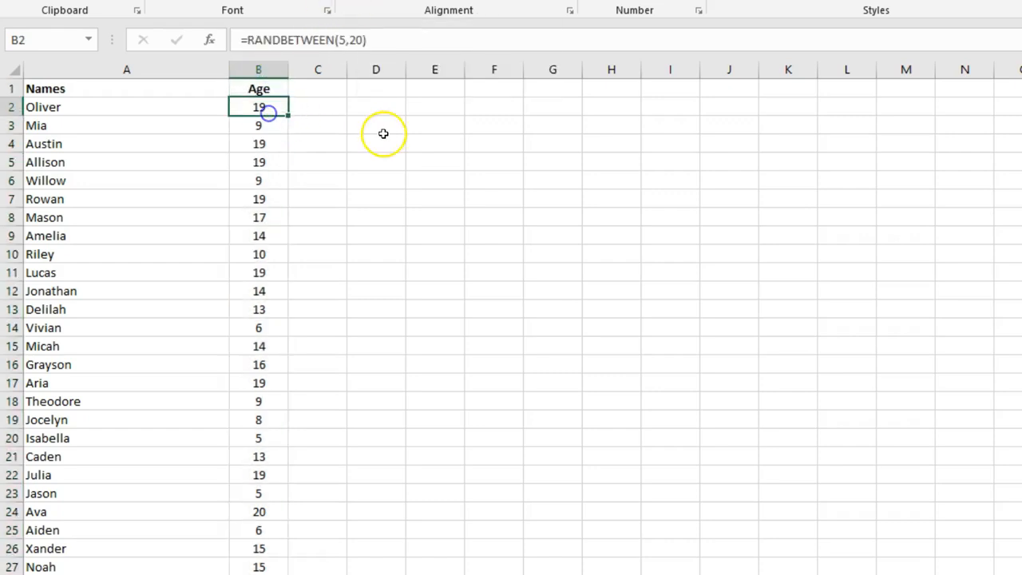
pyautogui.write('a')
pyautogui.press('Return')
pyautogui.write('a')
pyautogui.press('Return')
pyautogui.write('a')
pyautogui.press('Return')
pyautogui.write('a')
pyautogui.press('Return')
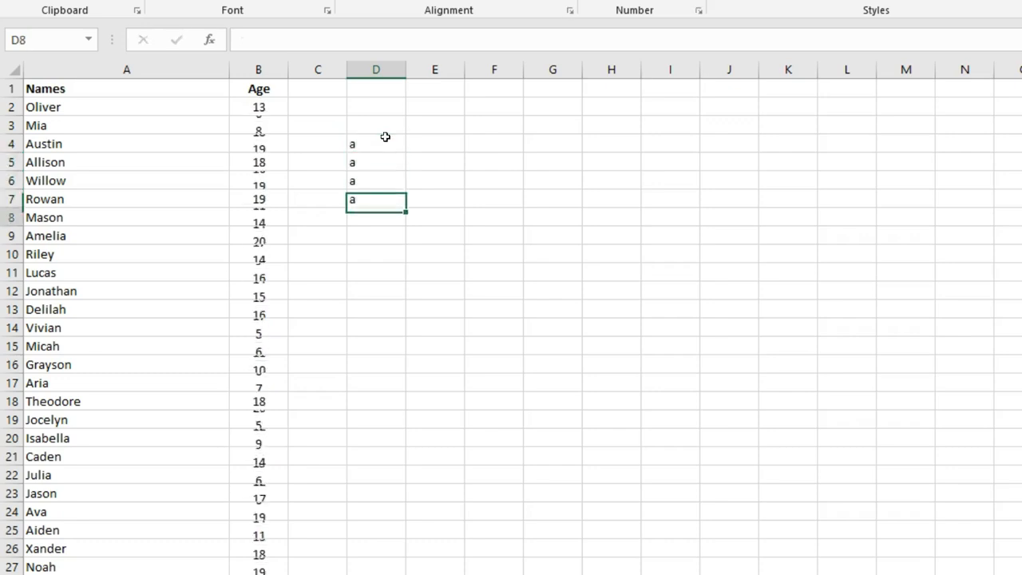
pyautogui.write('a')
pyautogui.press('Return')
# Step: Replace the random age formulas in B2:B41 with their static values
pyautogui.click(250, 107)
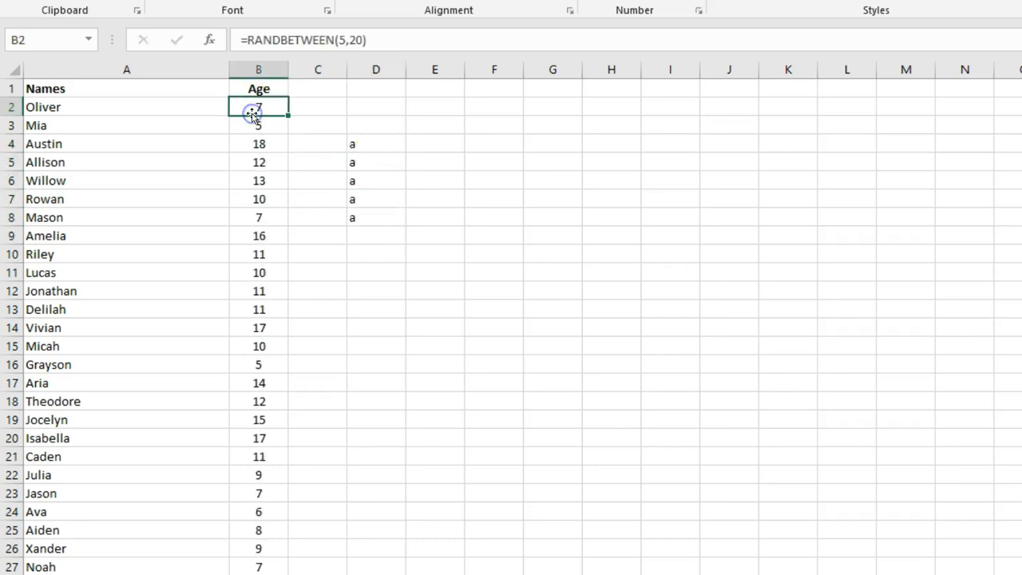
pyautogui.hotkey('ctrl', 'shift', 'Down')
pyautogui.hotkey('ctrl', 'c')
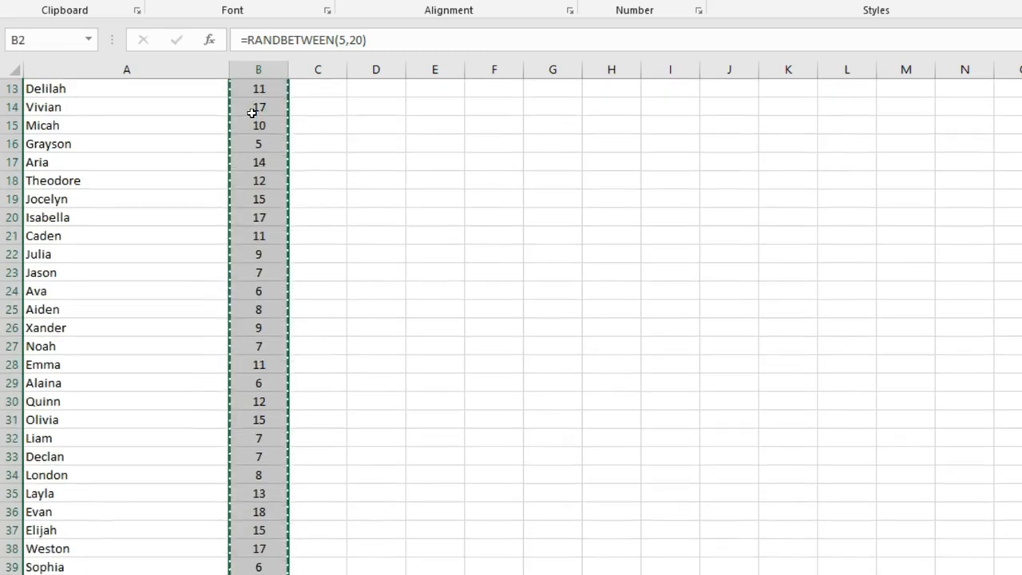
pyautogui.hotkey('shift', 'F10')
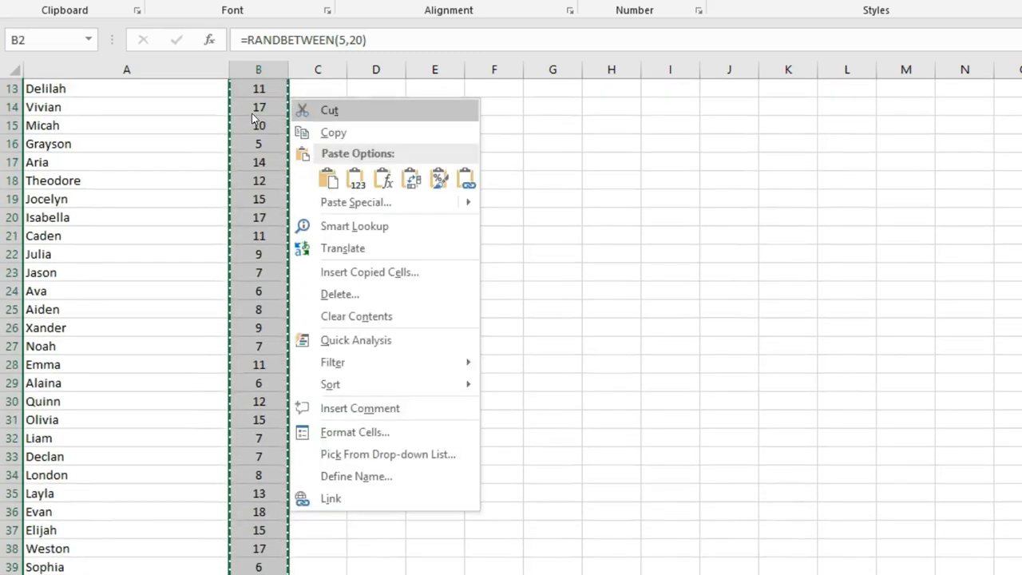
pyautogui.click(352, 184)
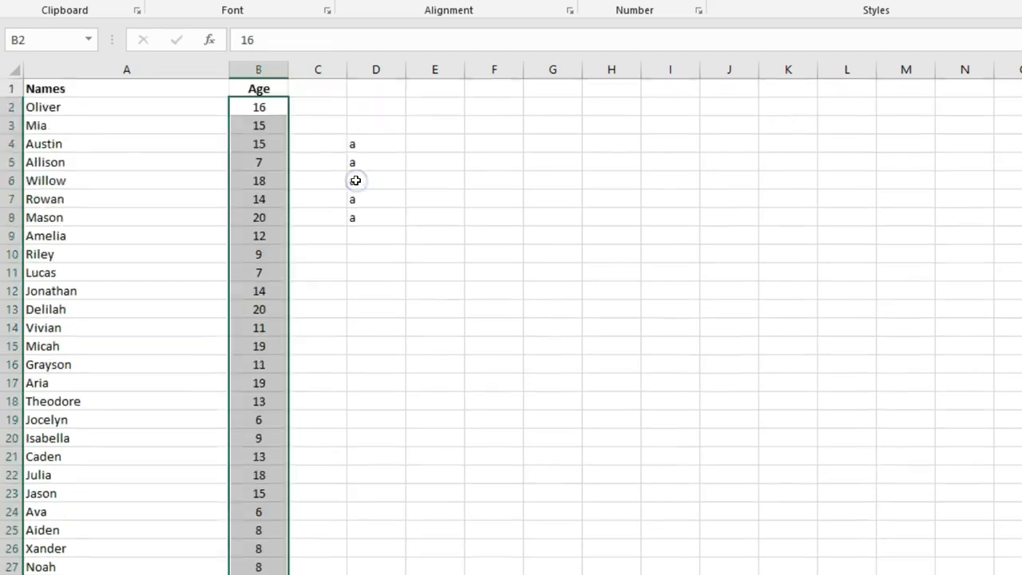
# Step: Clear the test entries from column D
pyautogui.click(378, 194)
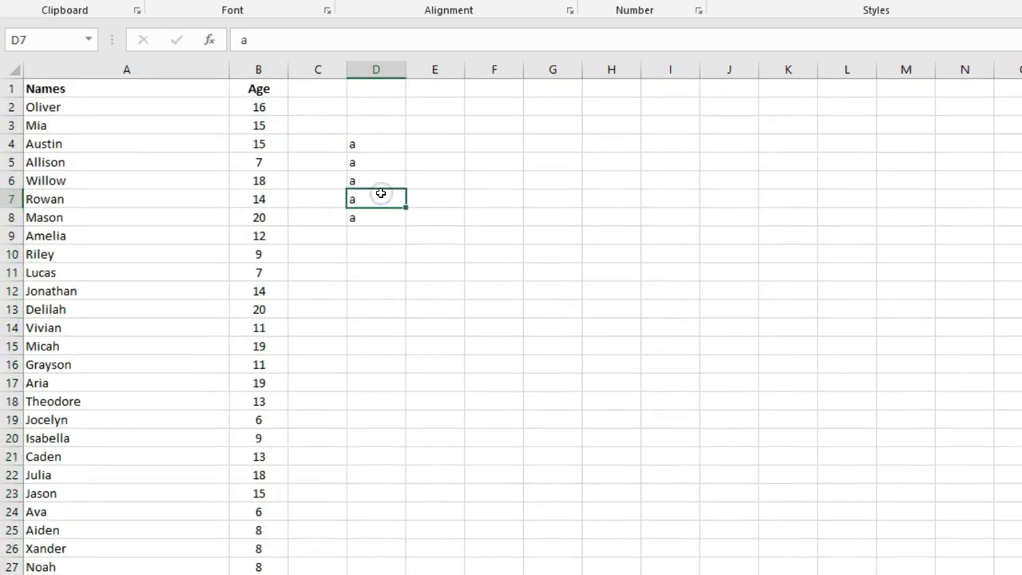
pyautogui.hotkey('ctrl', 'space')
pyautogui.press('Delete')
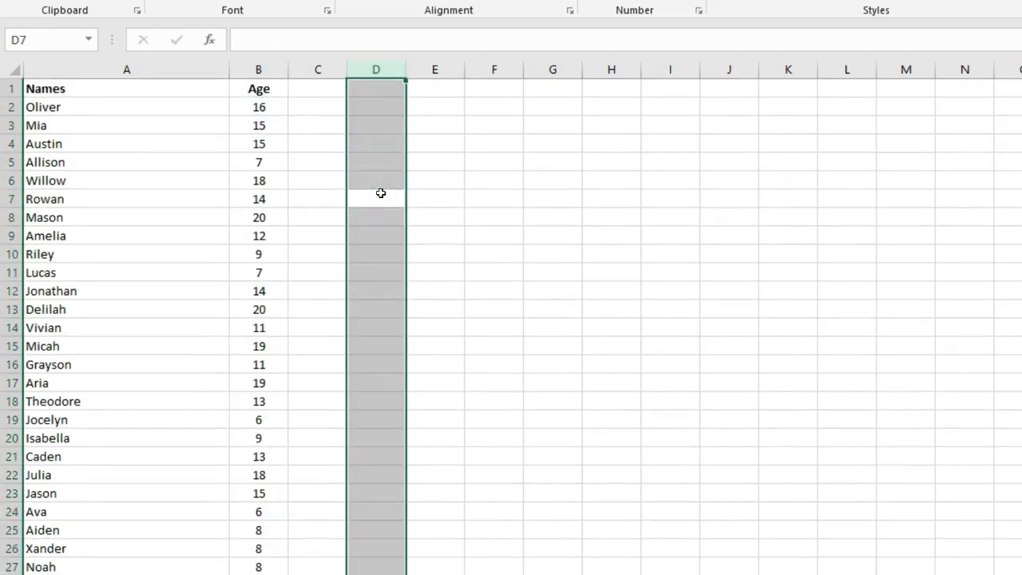
pyautogui.click(390, 111)
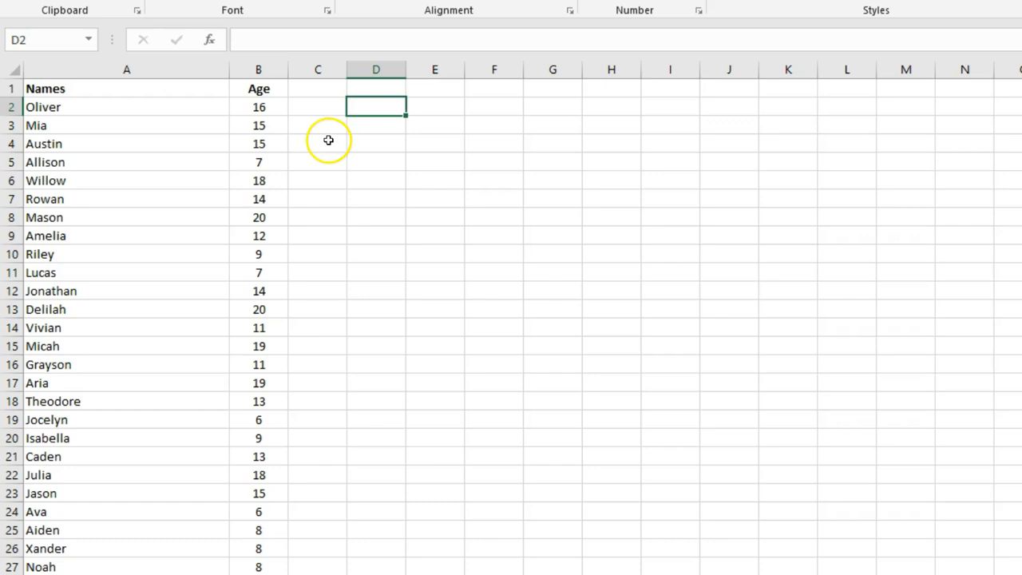
pyautogui.moveTo(258, 125); pyautogui.dragTo(252, 312)
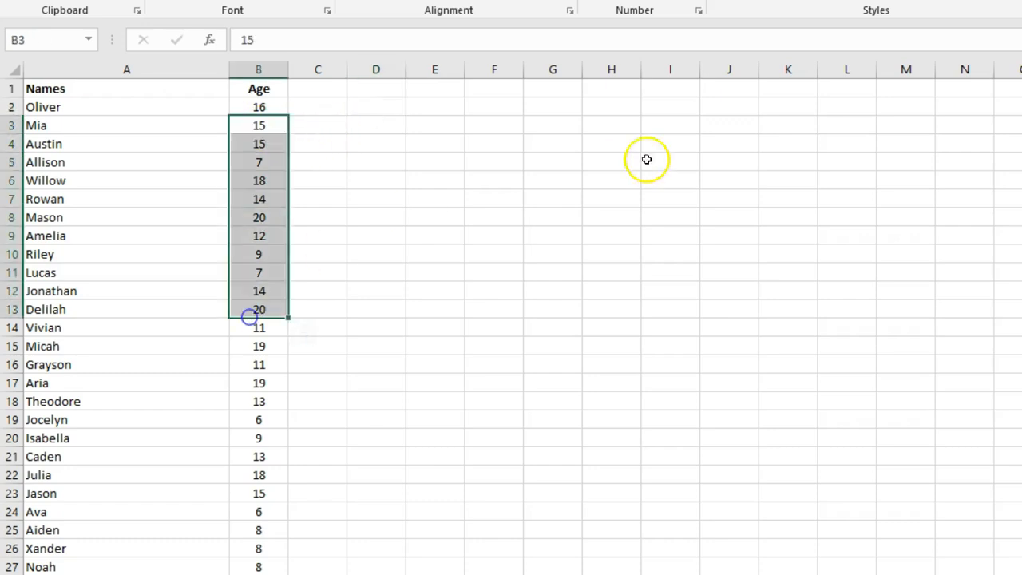
pyautogui.click(712, 175)
pyautogui.scroll(-3, 512, 326)
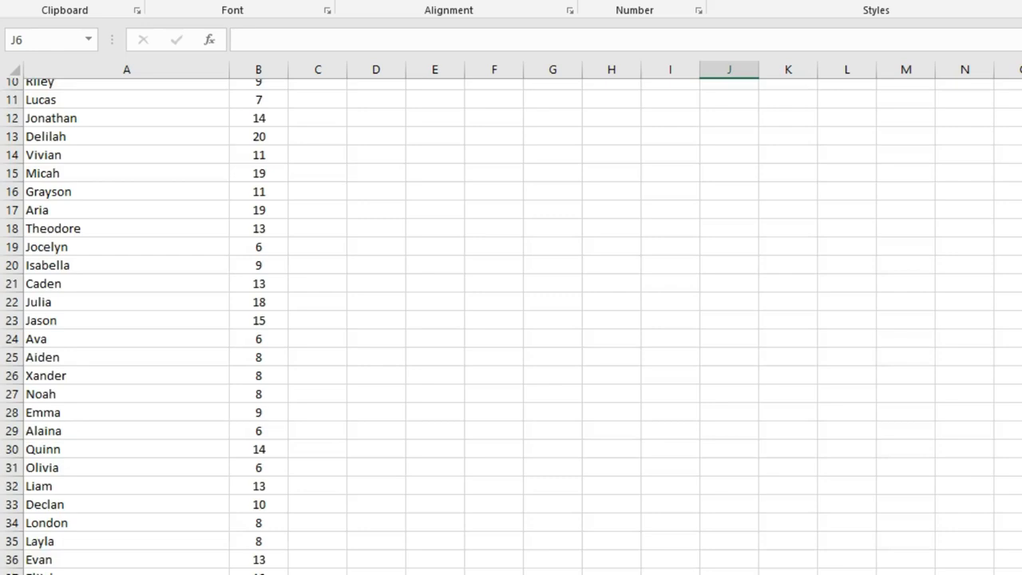
pyautogui.scroll(3, 511, 326)
# Step: Enter three first names from the name list in cells E2 to E4 as lookup values
pyautogui.click(441, 103)
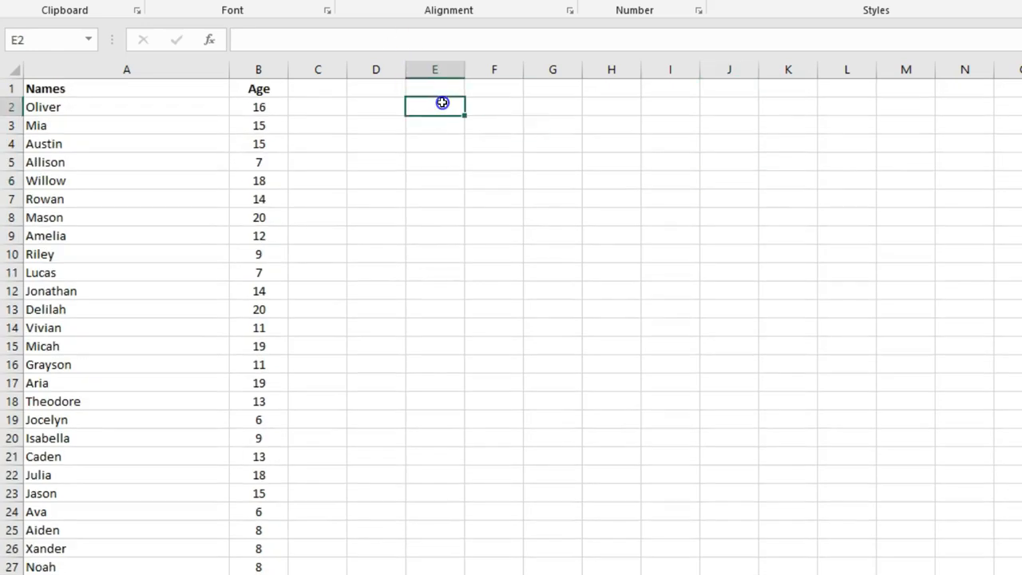
pyautogui.write('Julia')
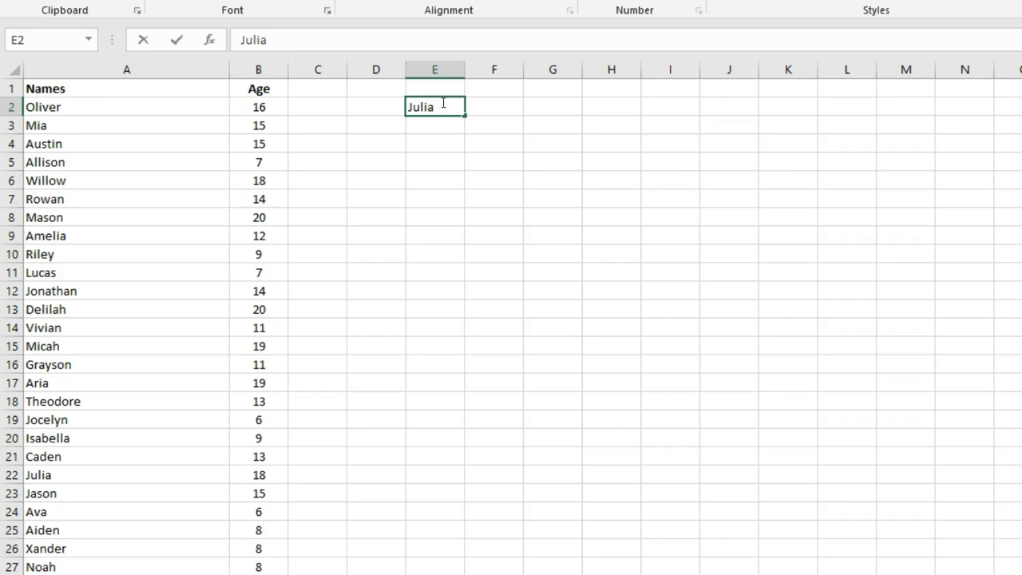
pyautogui.press('Return')
pyautogui.write('Emma')
pyautogui.press('Return')
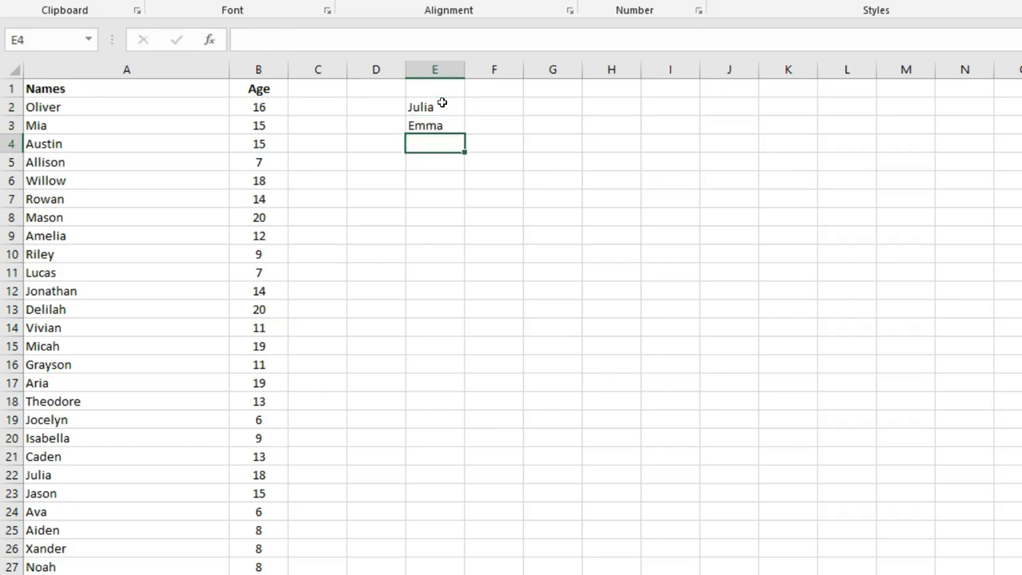
pyautogui.write('Riley')
pyautogui.press('Return')
# Step: Add the header Age in cell F1 above the column for the lookup results
pyautogui.click(494, 86)
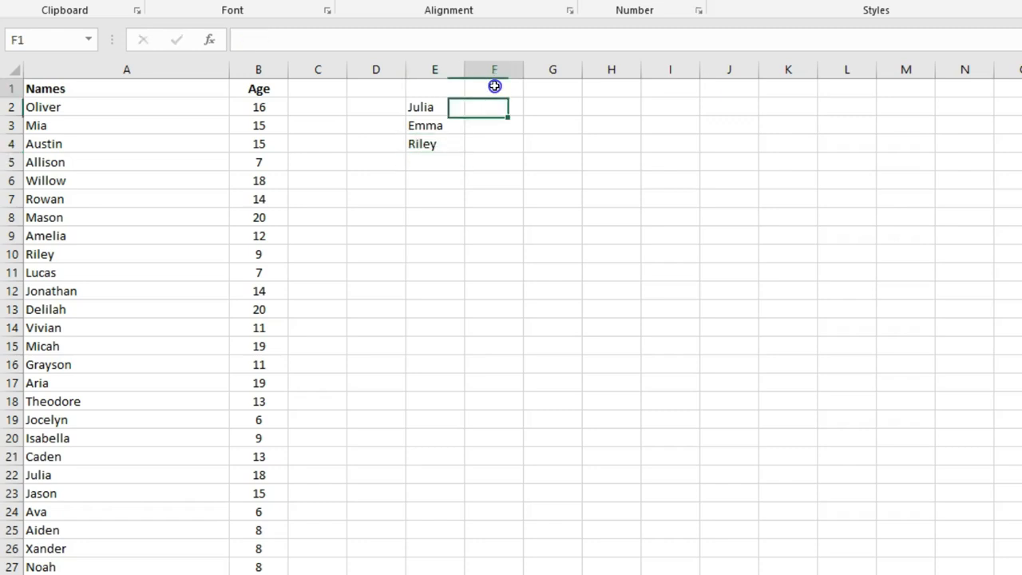
pyautogui.write('Age')
pyautogui.press('Return')
pyautogui.write('\\')
pyautogui.press('Escape')
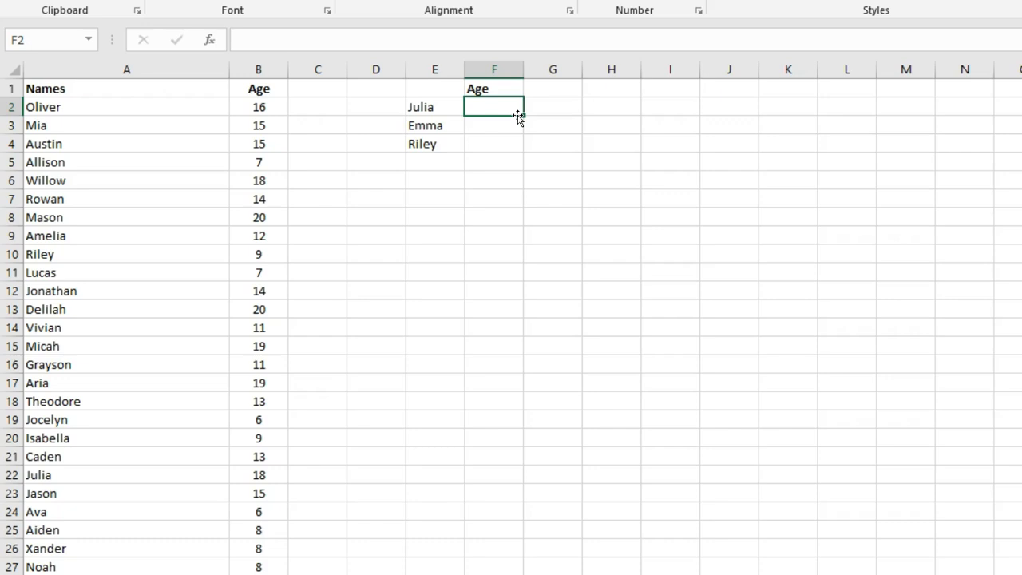
# Step: Start an INDEX formula in cell F2 with the ages in B2:B41 as its array
pyautogui.write('=')
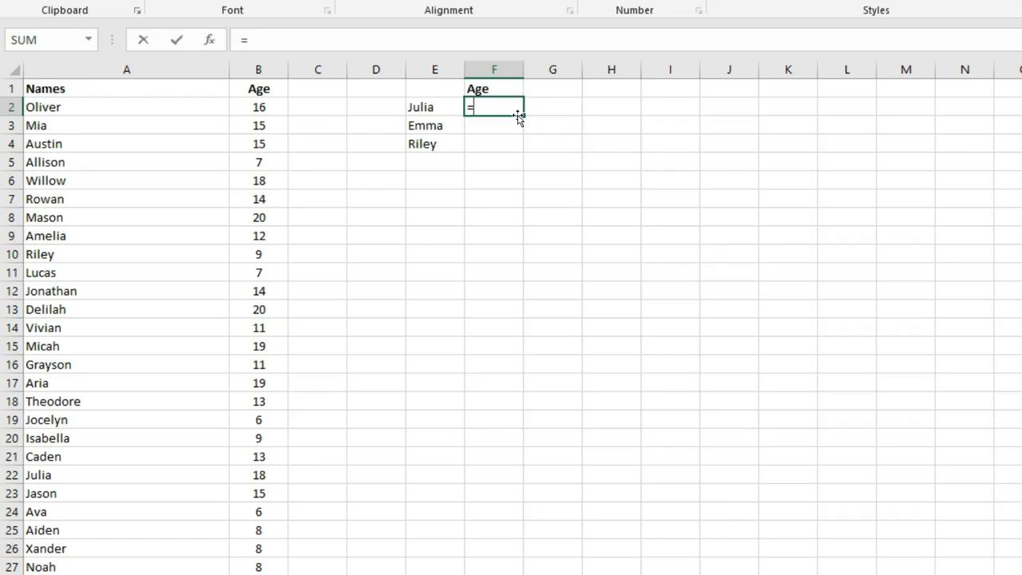
pyautogui.write('index(')
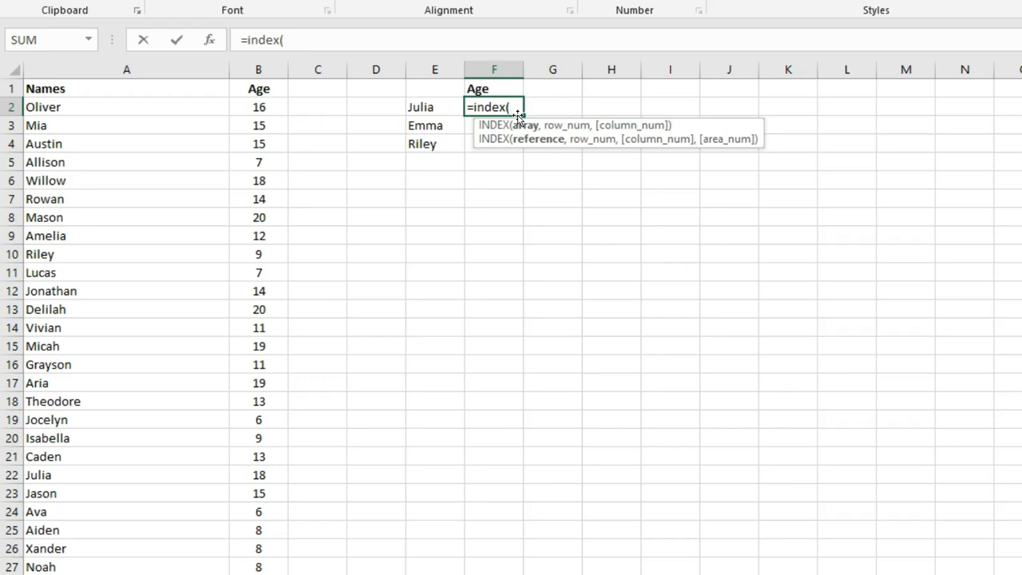
pyautogui.moveTo(270, 107); pyautogui.dragTo(268, 567)
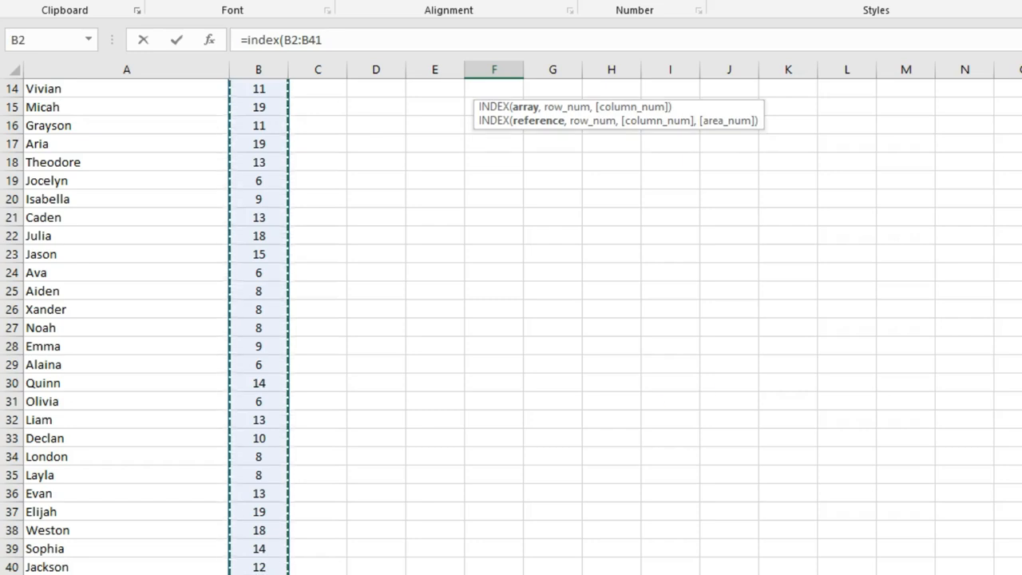
pyautogui.scroll(1, 511, 327)
pyautogui.scroll(4, 512, 327)
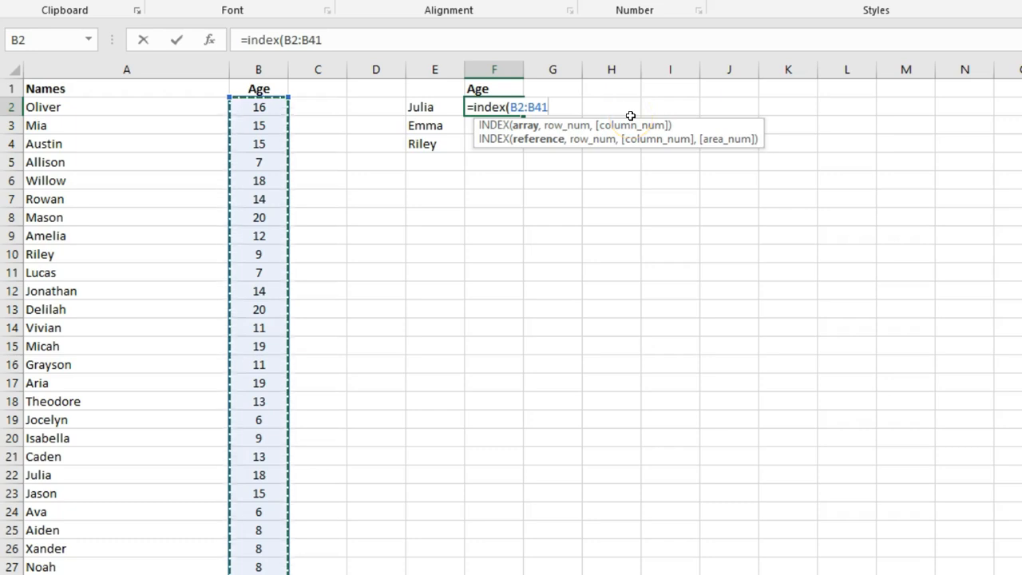
pyautogui.write(',')
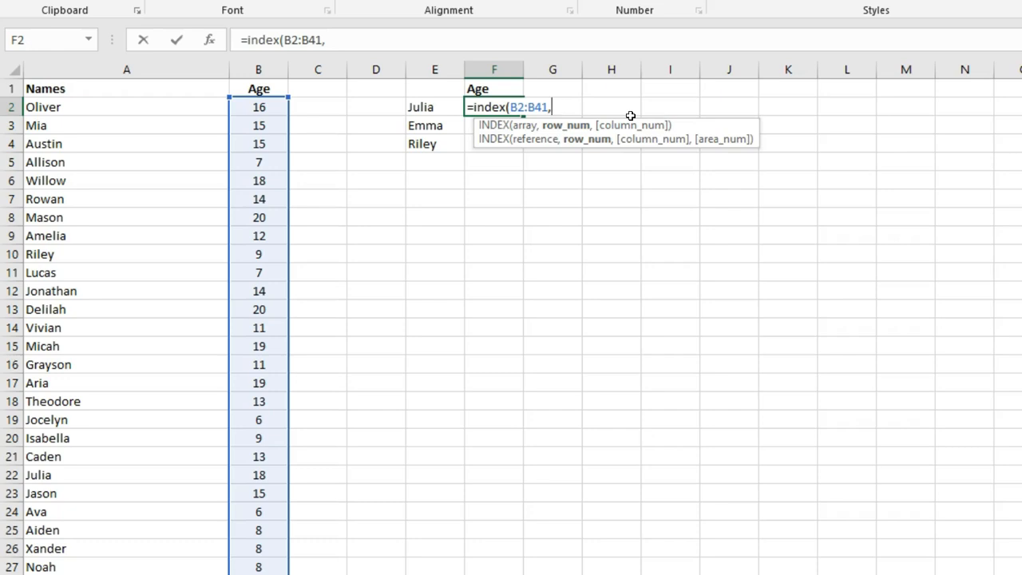
# Step: Nest a MATCH function as the row number, with E2 as lookup value and A2:A41 as lookup array
pyautogui.write('matc')
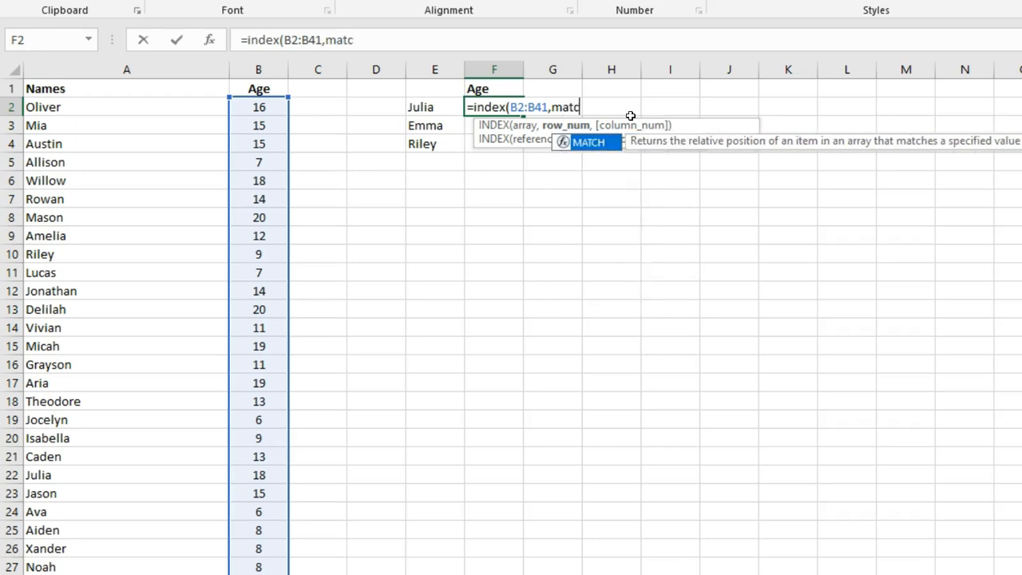
pyautogui.write('h(')
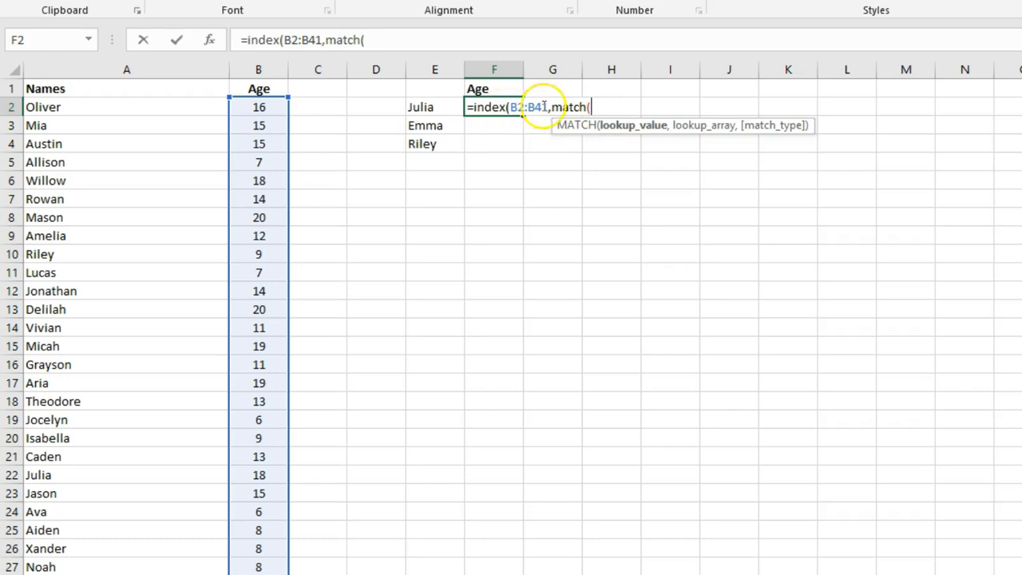
pyautogui.click(424, 107)
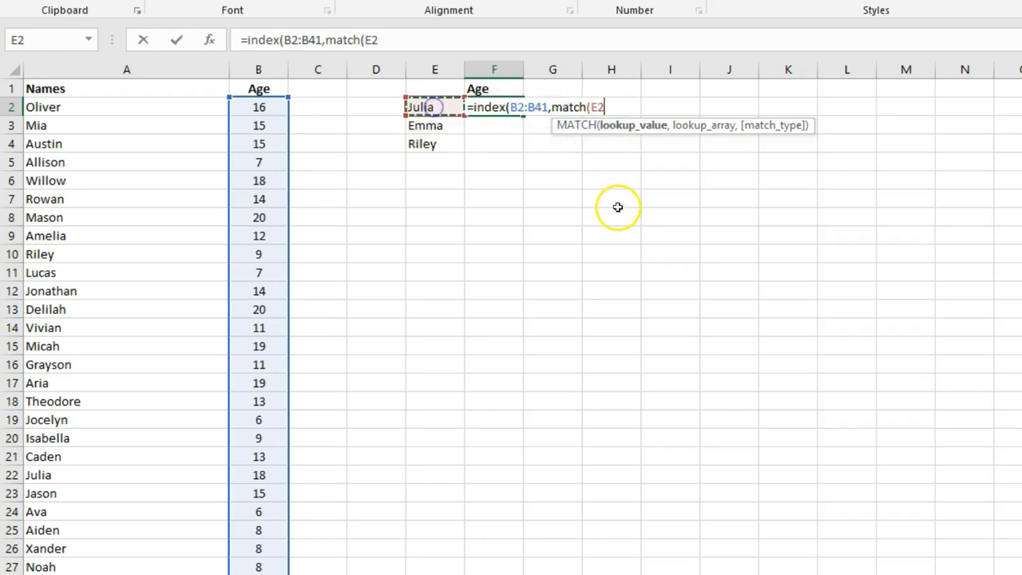
pyautogui.write(',')
pyautogui.moveTo(80, 107); pyautogui.dragTo(64, 574)
pyautogui.moveTo(91, 572); pyautogui.dragTo(96, 532)
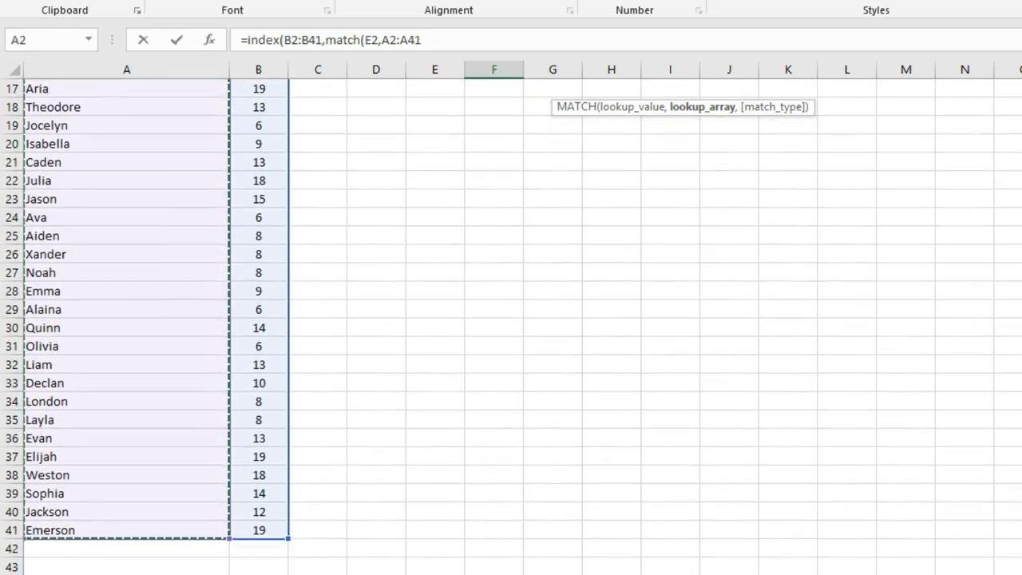
pyautogui.scroll(6, 96, 532)
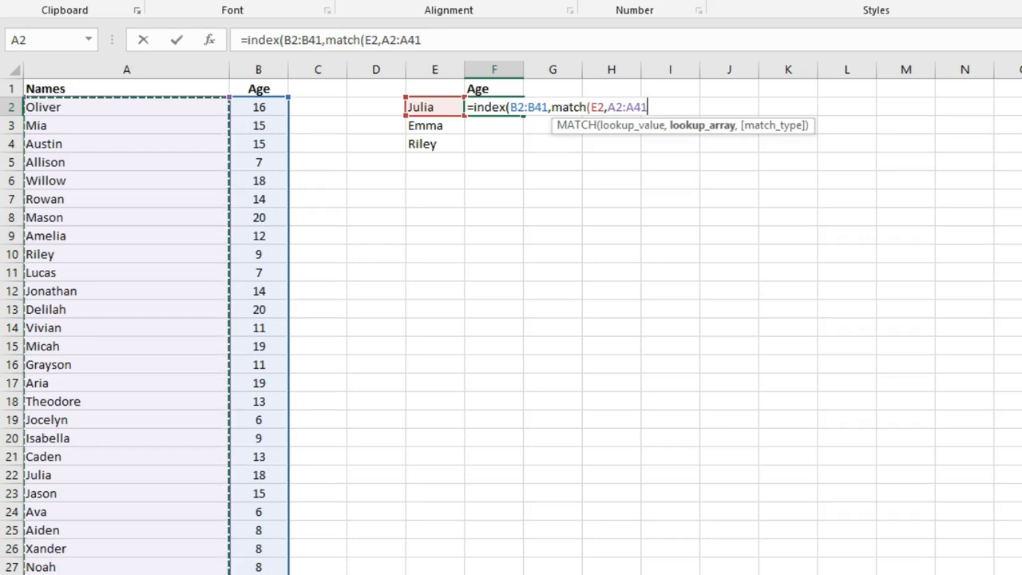
# Step: Complete the F2 formula with match type 0 for an exact match and column number 0
pyautogui.write(',')
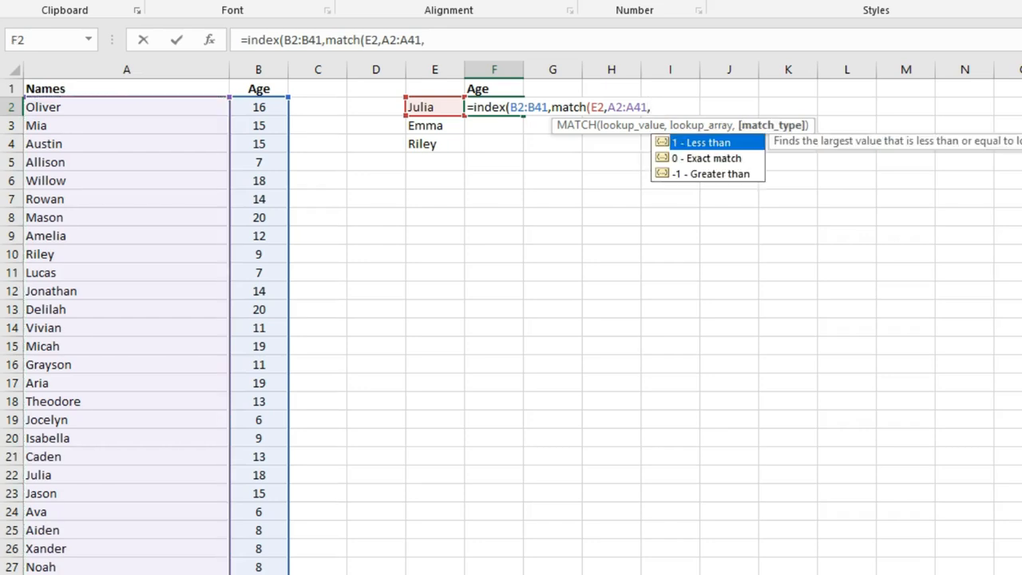
pyautogui.write(')')
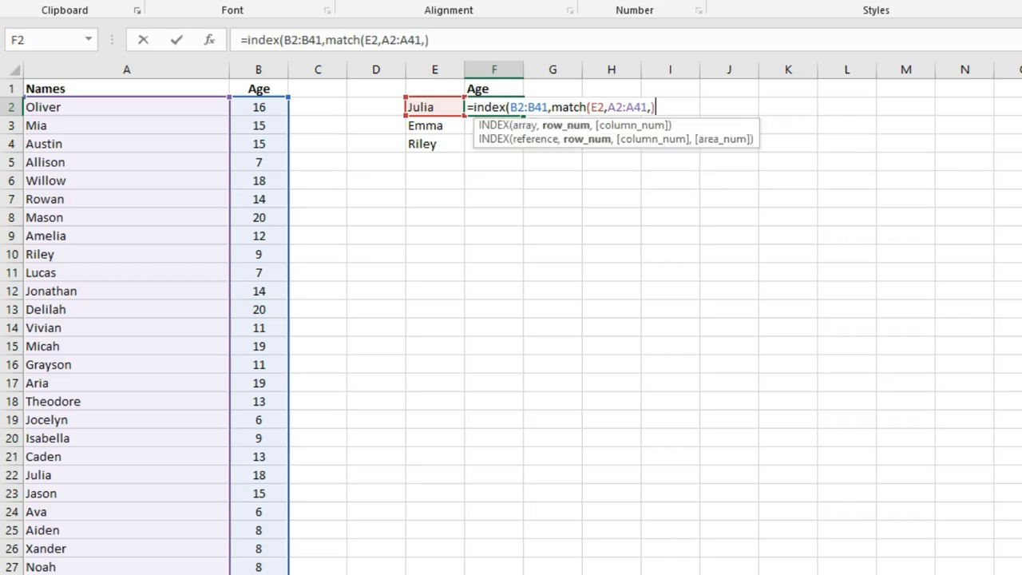
pyautogui.press('BackSpace')
pyautogui.write('0')
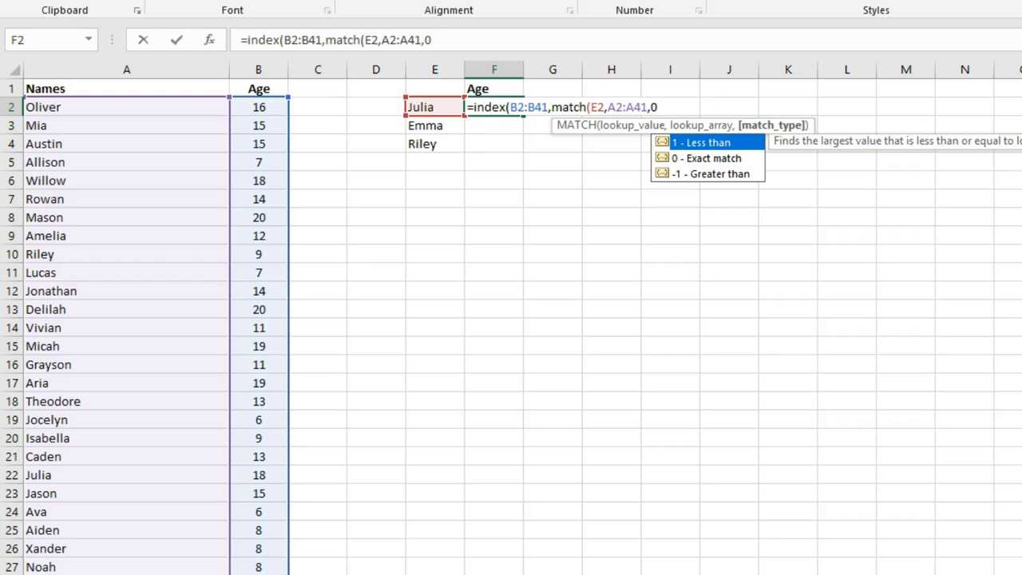
pyautogui.write(')')
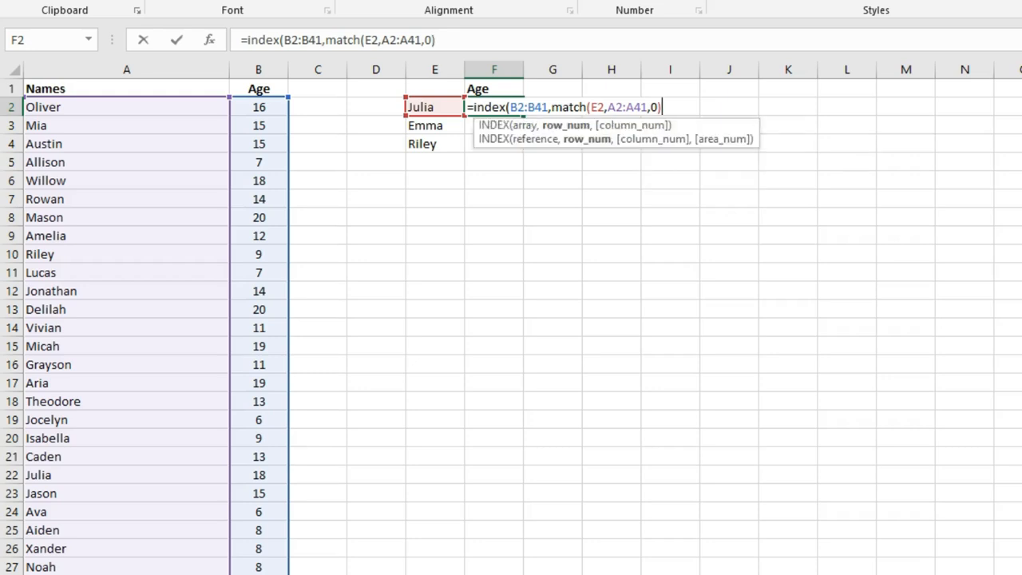
pyautogui.write(',')
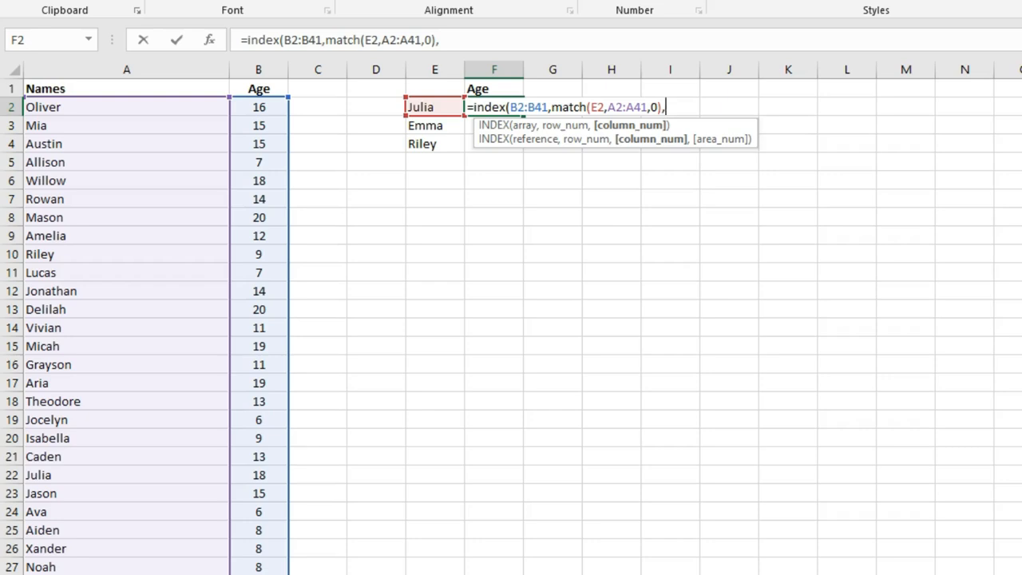
pyautogui.write(')')
pyautogui.press('BackSpace')
pyautogui.write('0)')
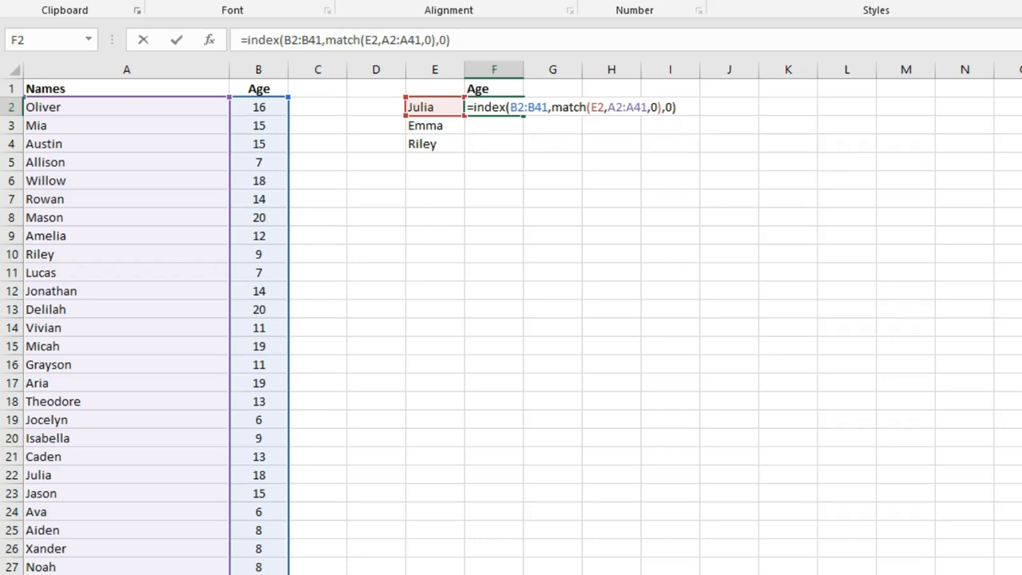
pyautogui.press('Return')
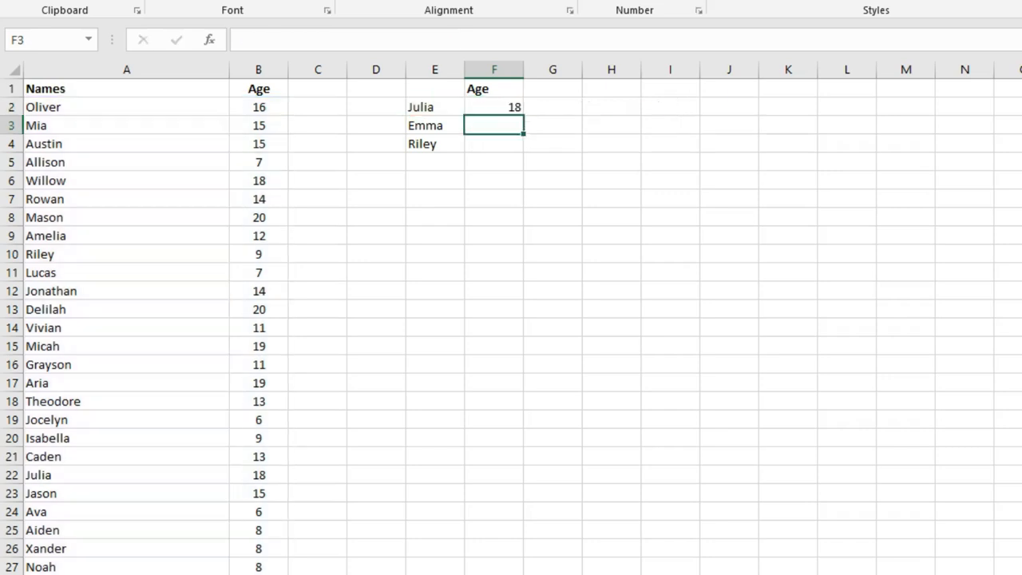
# Step: Check the F2 result against the matching name and age in row 22, and review the formula's column number argument
pyautogui.click(124, 475)
pyautogui.moveTo(124, 475); pyautogui.dragTo(258, 475)
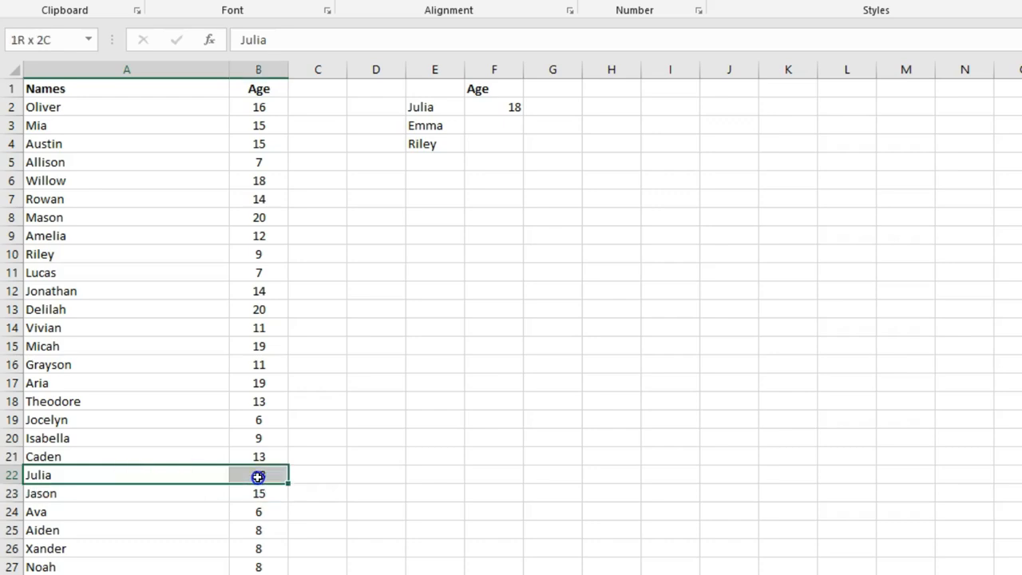
pyautogui.click(515, 110)
pyautogui.doubleClick(511, 109)
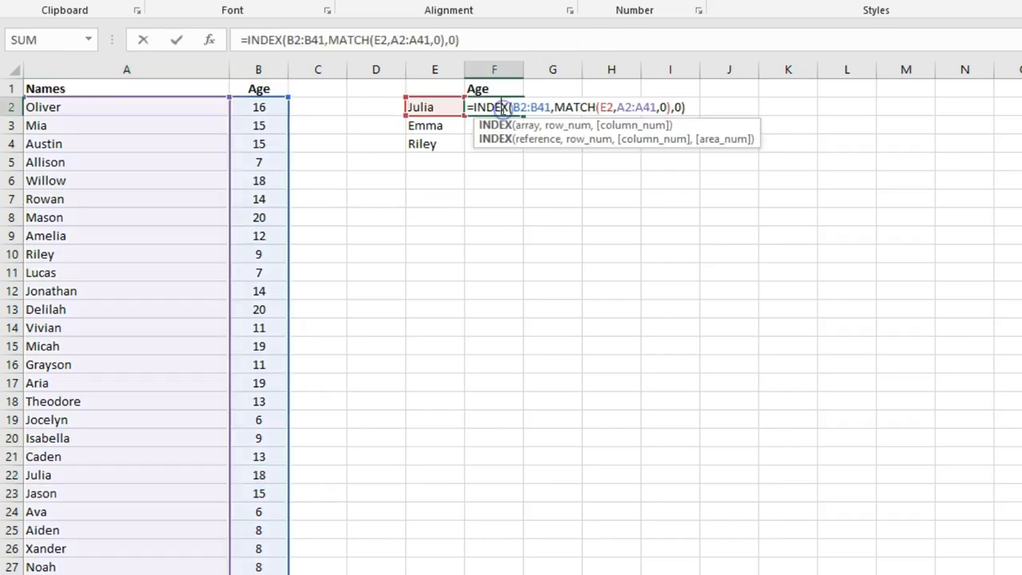
pyautogui.click(679, 106)
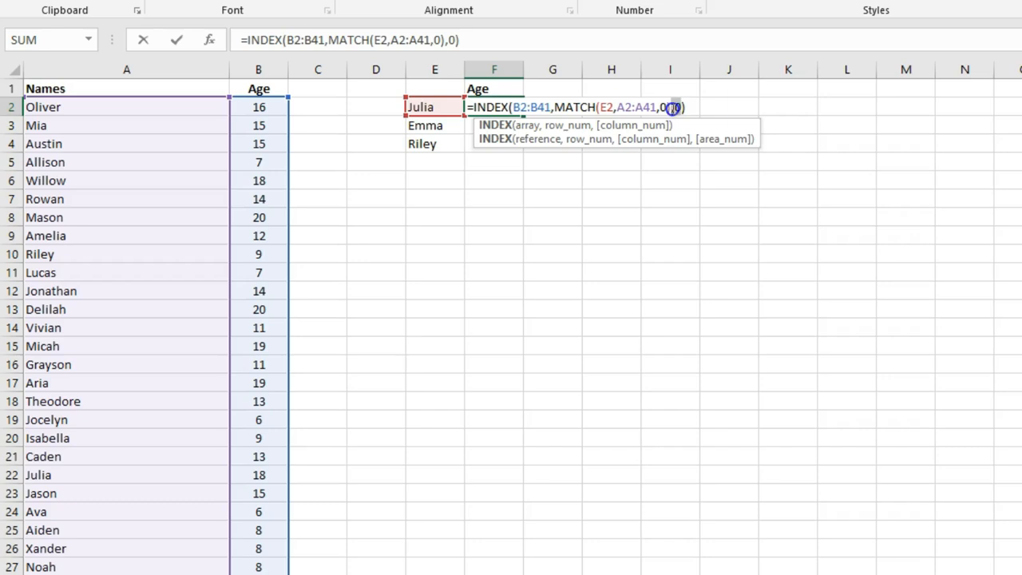
pyautogui.click(676, 107)
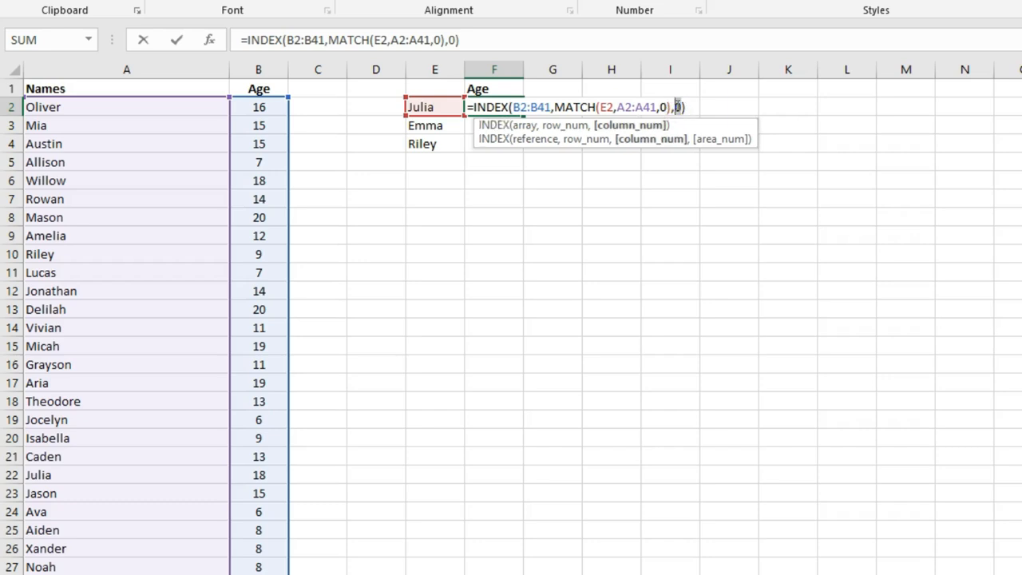
pyautogui.doubleClick(683, 108)
pyautogui.hotkey('ctrl', 'Return')
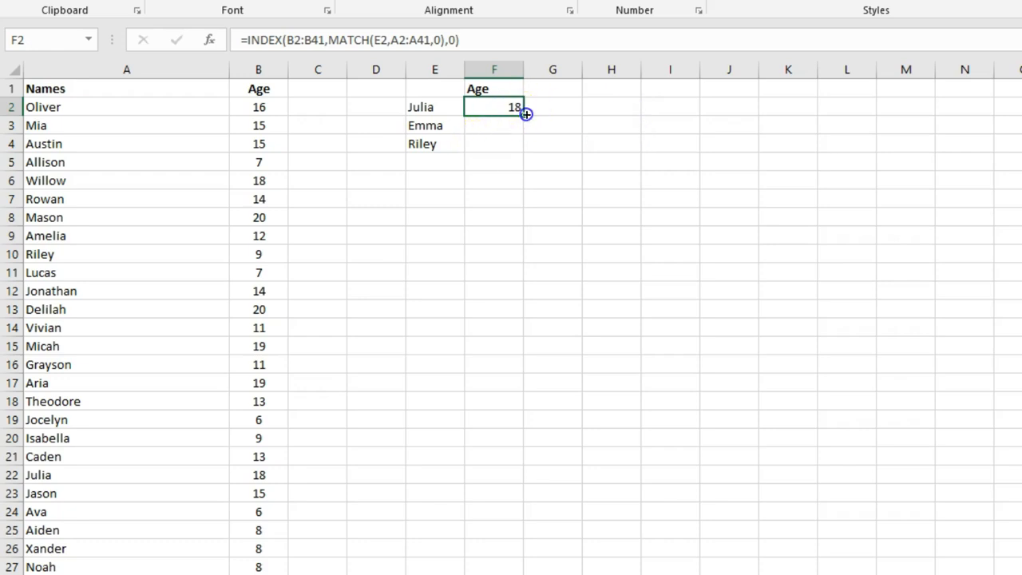
# Step: Try filling the F2 formula down to F3 to inspect its copied ranges, and undo the fill
pyautogui.moveTo(526, 114); pyautogui.dragTo(520, 133)
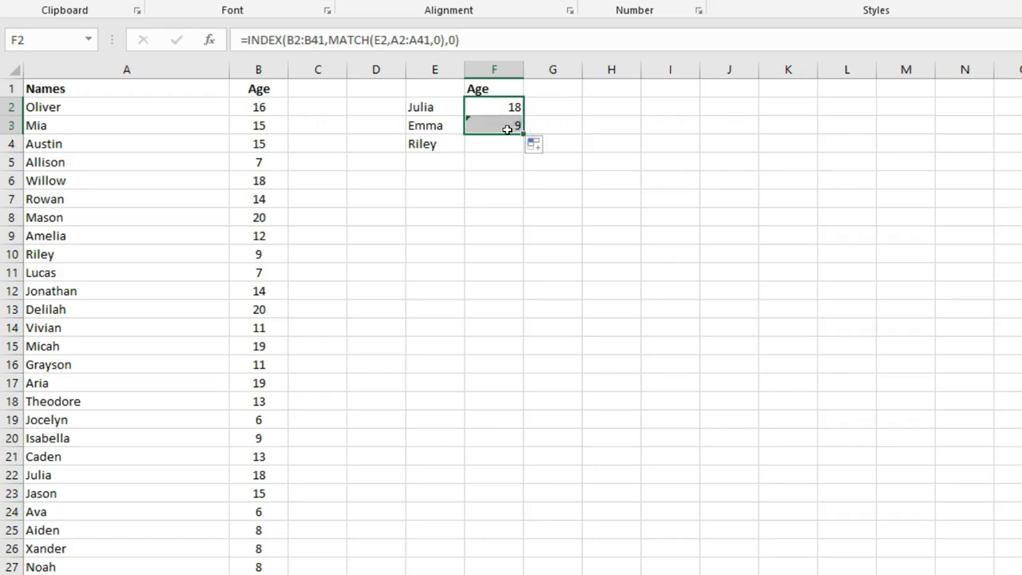
pyautogui.click(518, 124)
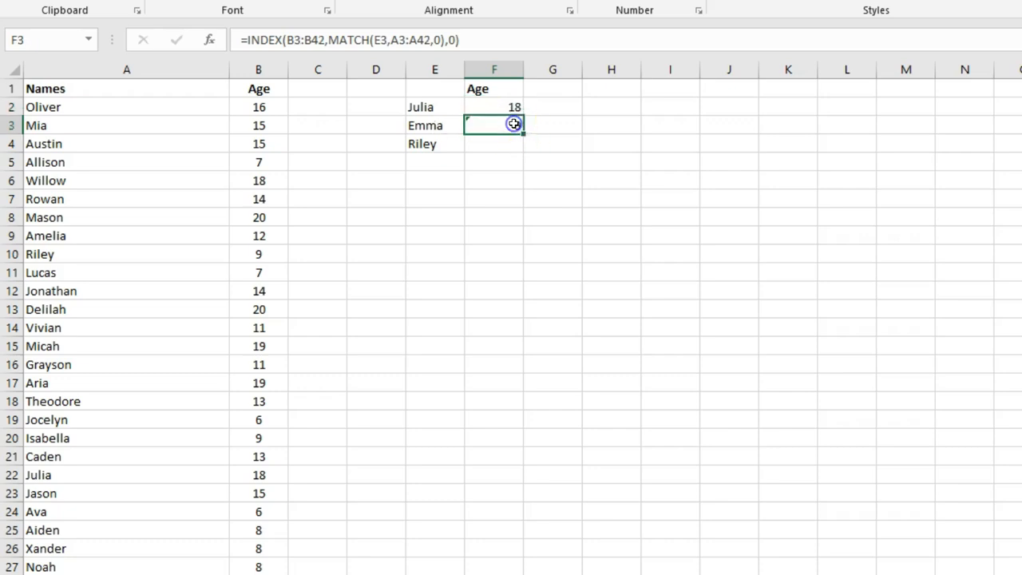
pyautogui.press('F2')
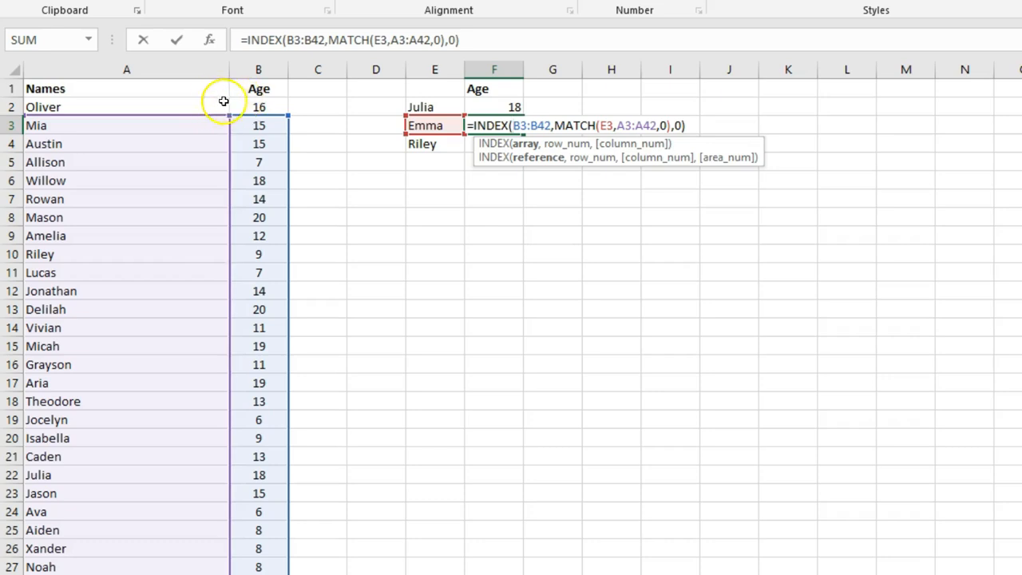
pyautogui.press('Escape')
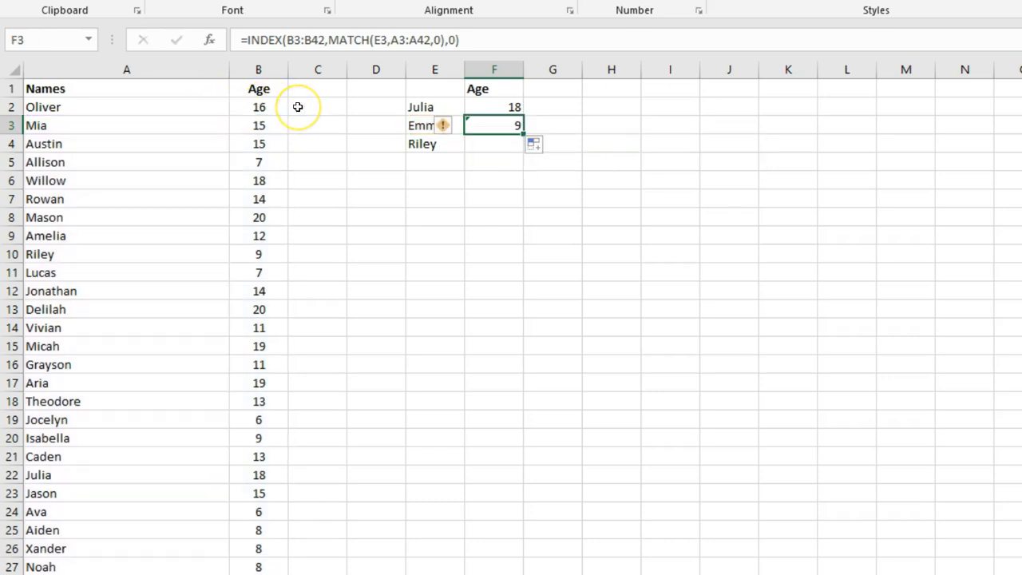
pyautogui.hotkey('ctrl', 'z')
pyautogui.hotkey('ctrl', 'z')
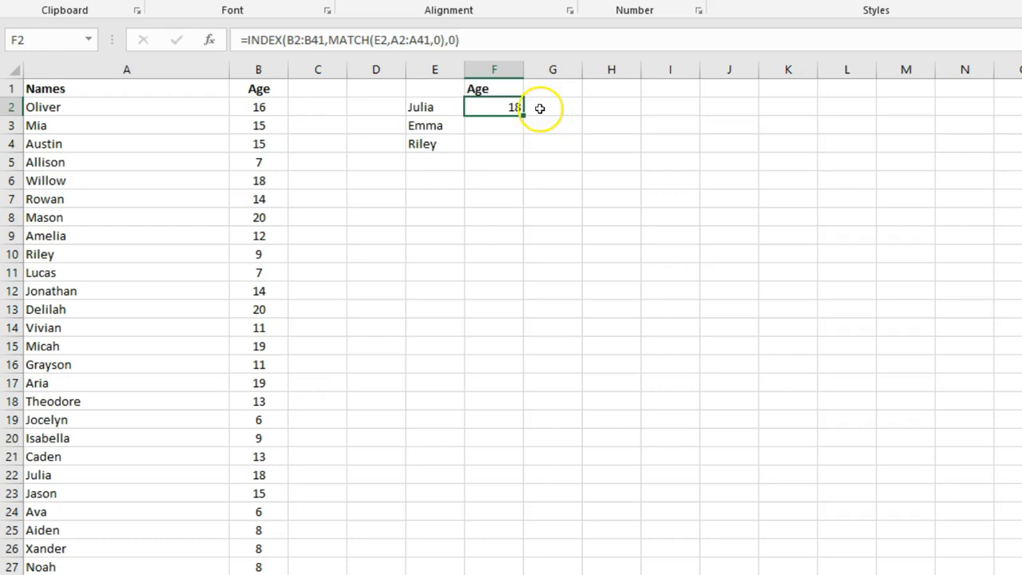
# Step: Make the INDEX array in the F2 formula an absolute reference, $B$2:$B$41
pyautogui.moveTo(142, 109); pyautogui.dragTo(148, 323)
pyautogui.moveTo(259, 107); pyautogui.dragTo(260, 346)
pyautogui.doubleClick(511, 107)
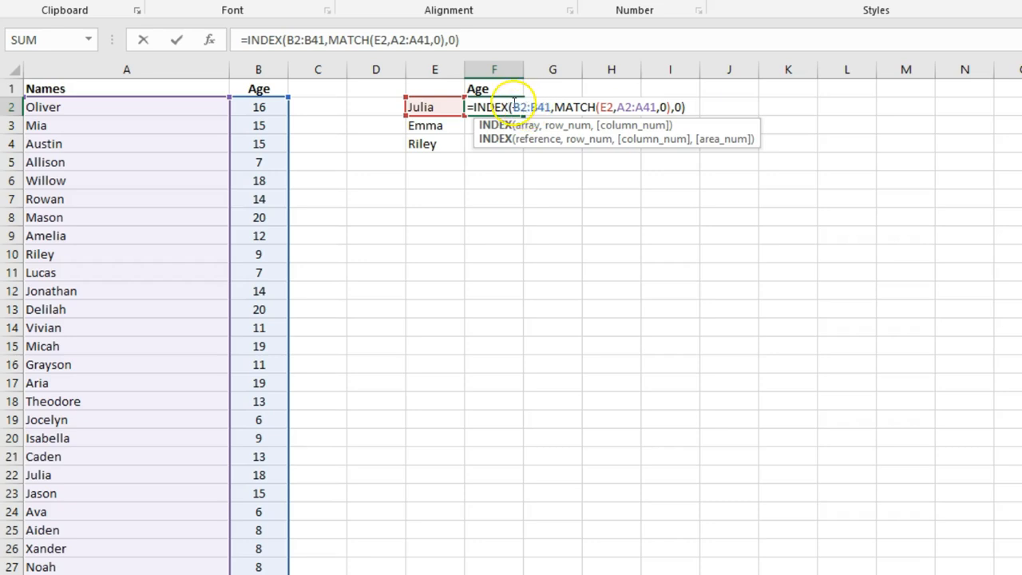
pyautogui.click(520, 107)
pyautogui.moveTo(520, 106); pyautogui.dragTo(551, 106)
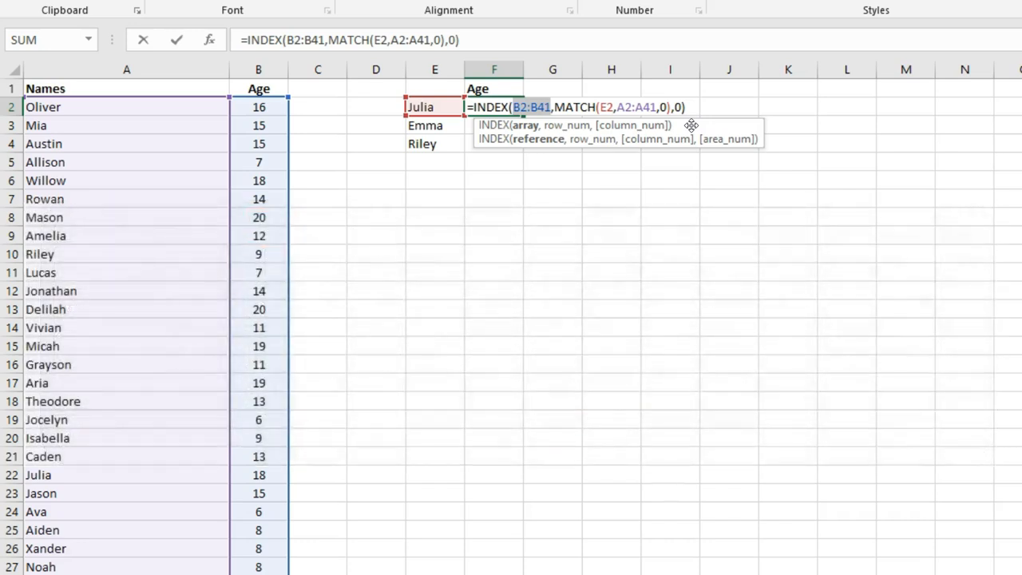
pyautogui.press('F4')
pyautogui.press('F4')
pyautogui.press('F4')
pyautogui.press('F4')
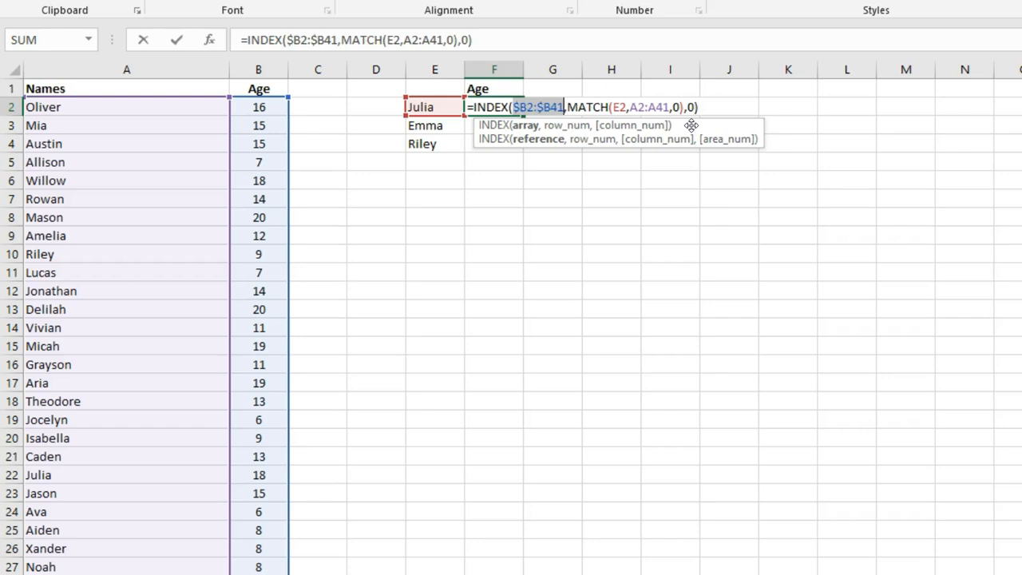
pyautogui.press('F4')
pyautogui.press('F4')
pyautogui.press('F4')
pyautogui.press('F4')
pyautogui.press('F4')
pyautogui.press('F4')
pyautogui.press('F4')
pyautogui.press('F4')
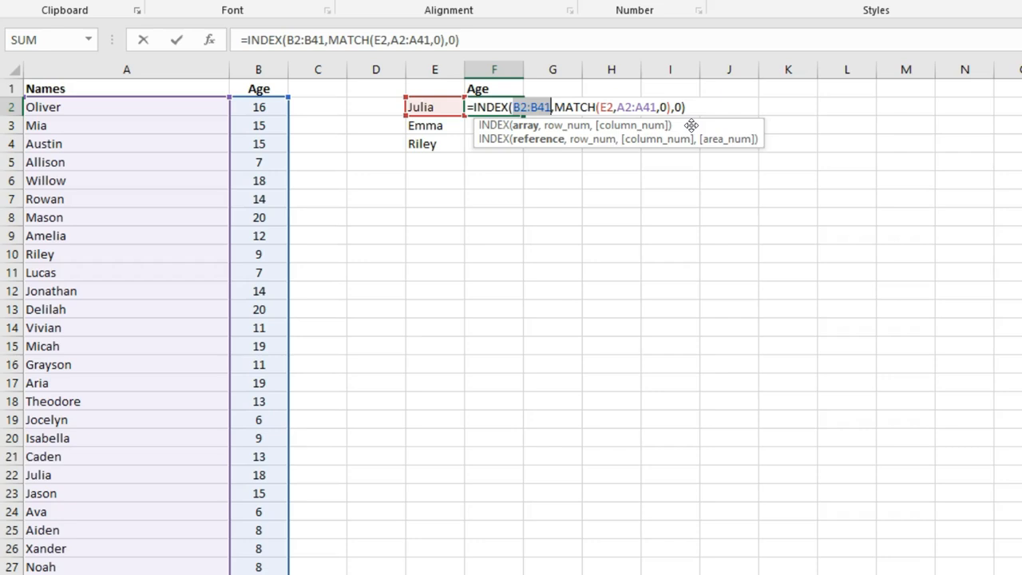
pyautogui.press('F4')
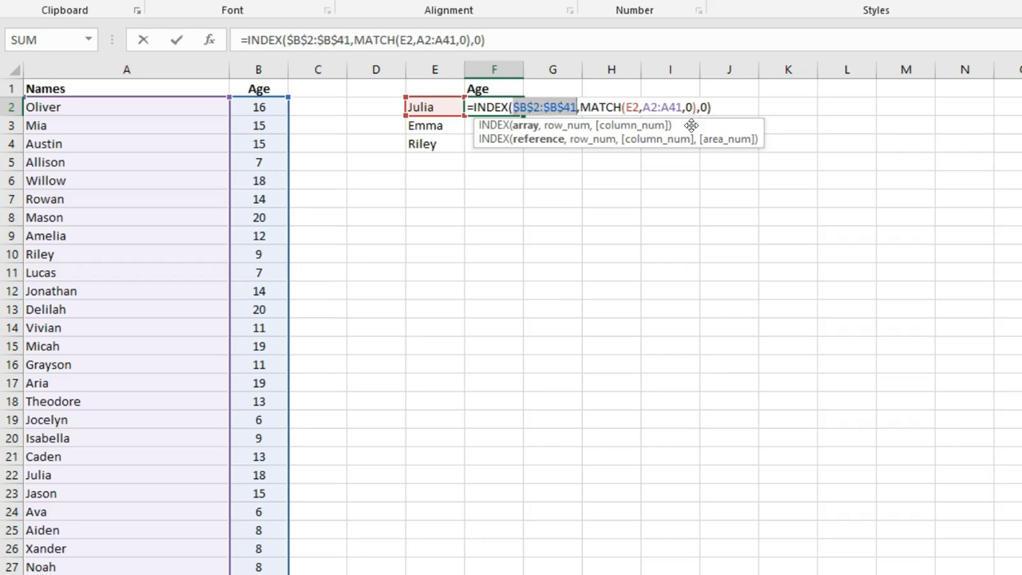
# Step: Make the MATCH lookup array in F2 an absolute reference, $A$2:$A$41, and commit the formula
pyautogui.moveTo(644, 107); pyautogui.dragTo(682, 107)
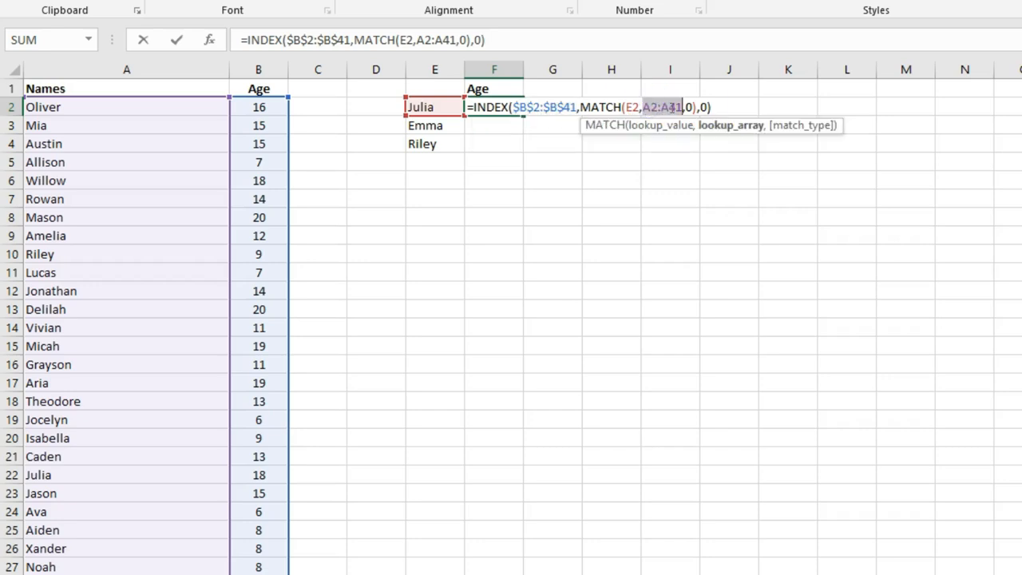
pyautogui.press('F4')
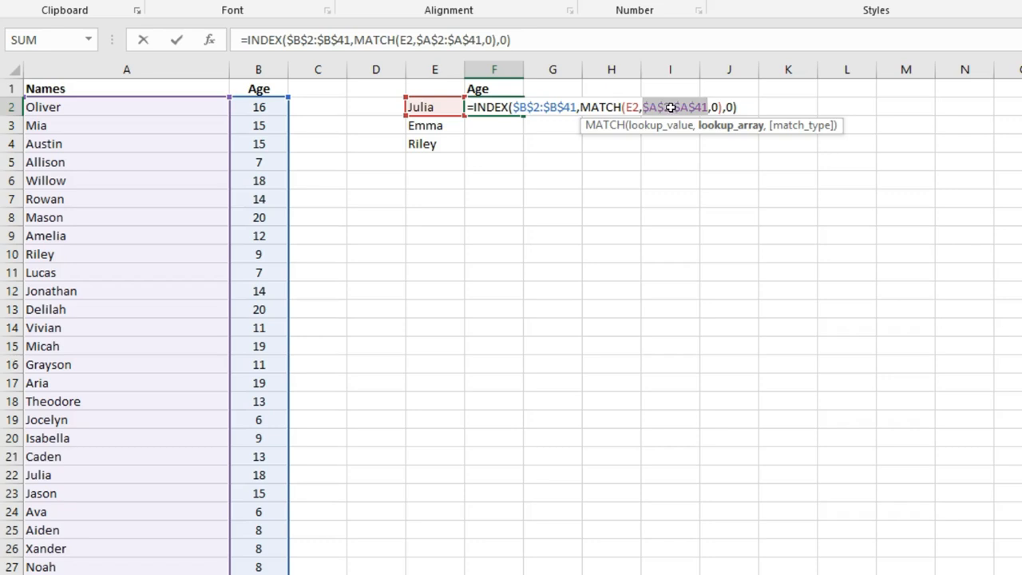
pyautogui.press('Return')
pyautogui.click(490, 105)
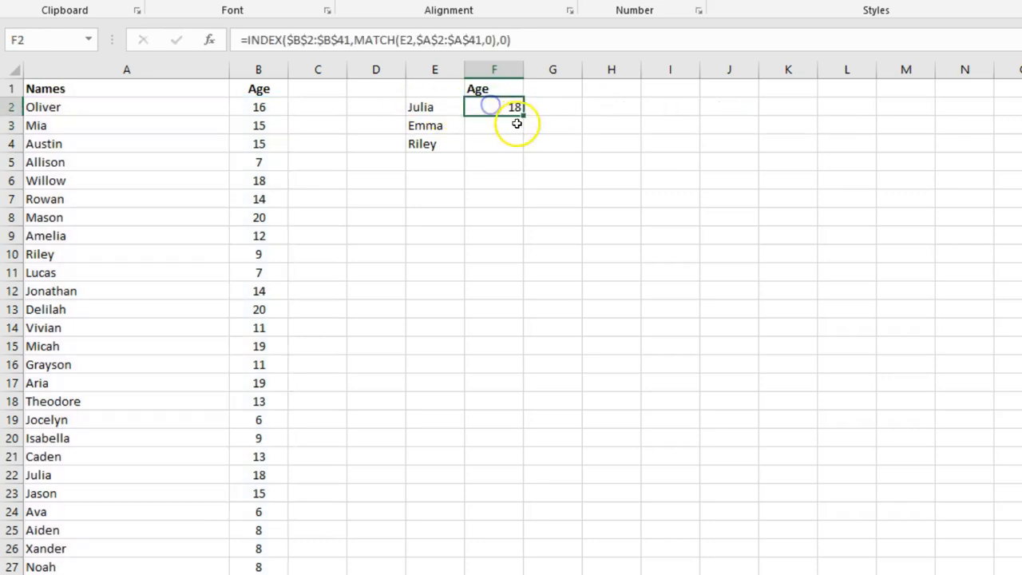
# Step: Fill the F2 formula down to F4 and inspect the references used in each of the three formulas
pyautogui.moveTo(523, 117); pyautogui.dragTo(520, 148)
pyautogui.doubleClick(504, 144)
pyautogui.press('Escape')
pyautogui.click(501, 121)
pyautogui.doubleClick(501, 121)
pyautogui.press('Escape')
pyautogui.click(501, 107)
pyautogui.doubleClick(501, 107)
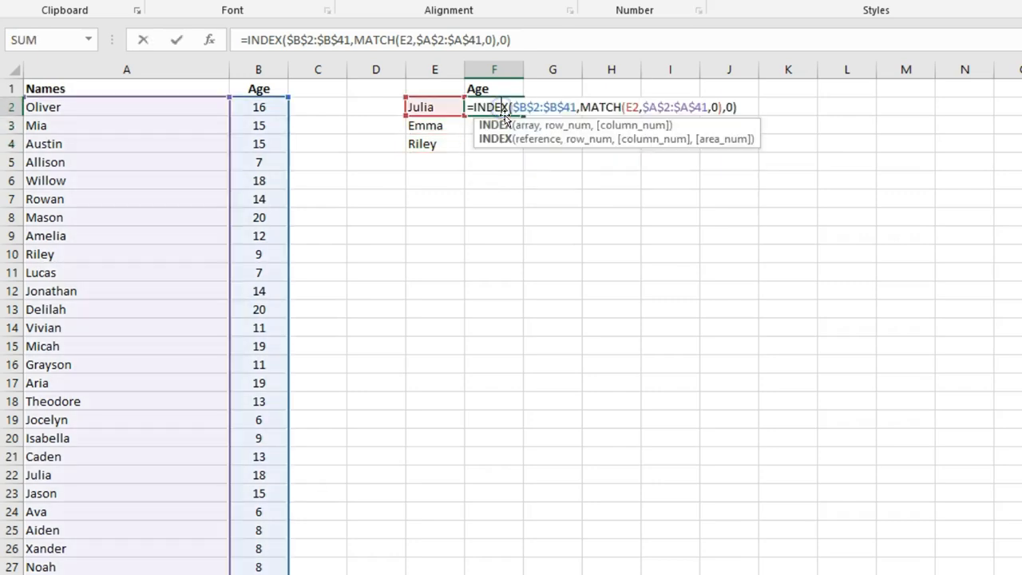
pyautogui.press('Escape')
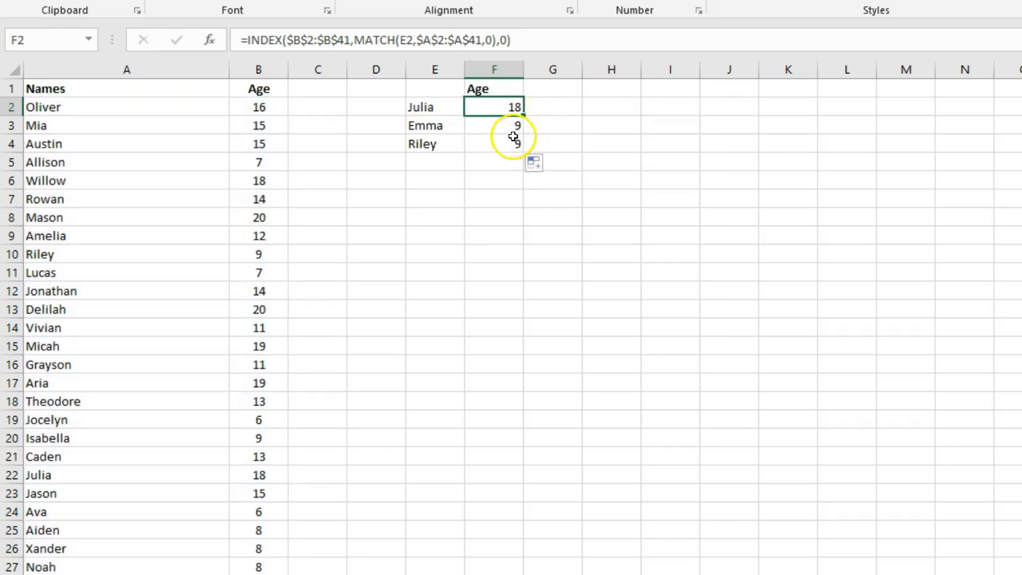
# Step: Clear F2:F4 and start a new INDEX formula in F2 with the absolute array $B$2:$B$41
pyautogui.moveTo(507, 107); pyautogui.dragTo(507, 138)
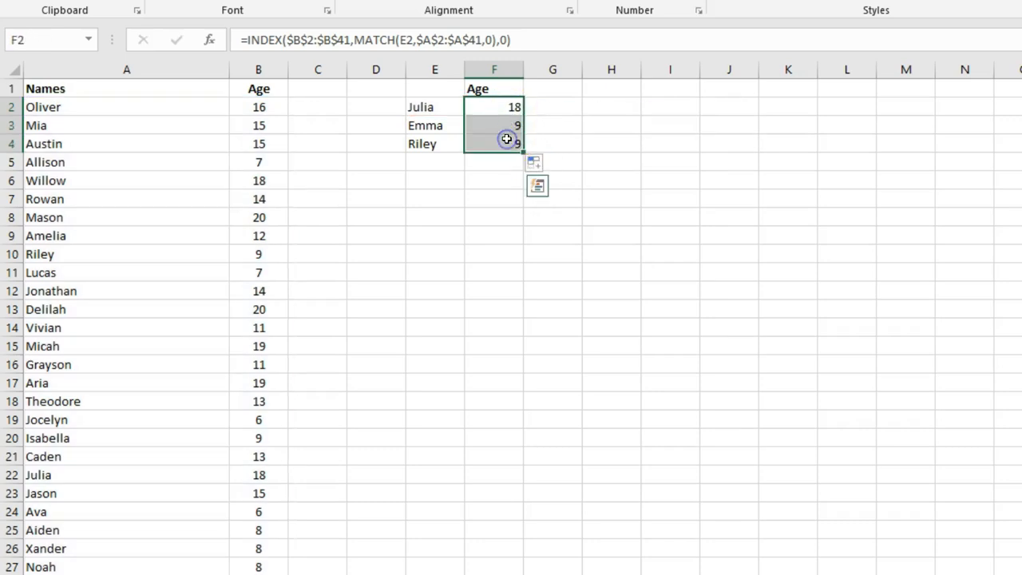
pyautogui.press('Delete')
pyautogui.click(507, 102)
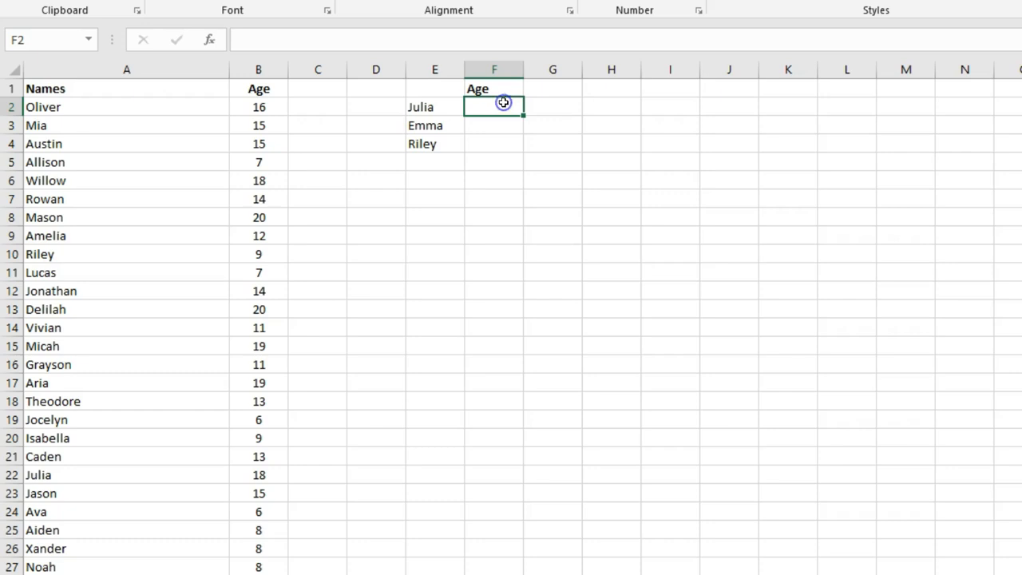
pyautogui.write('=index(')
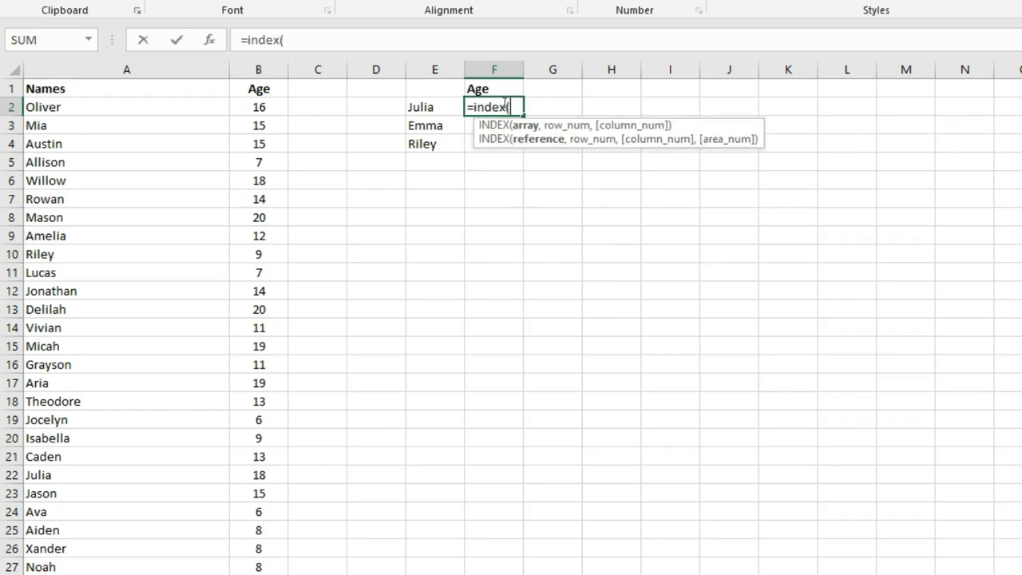
pyautogui.press('Left')
pyautogui.press('Left')
pyautogui.press('Left')
pyautogui.press('Left')
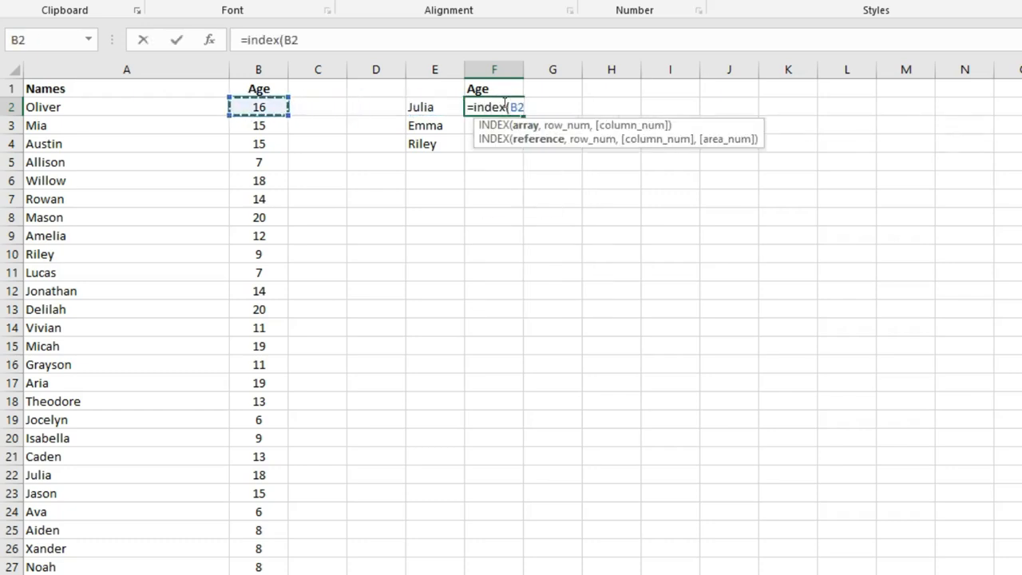
pyautogui.hotkey('ctrl', 'shift', 'Down')
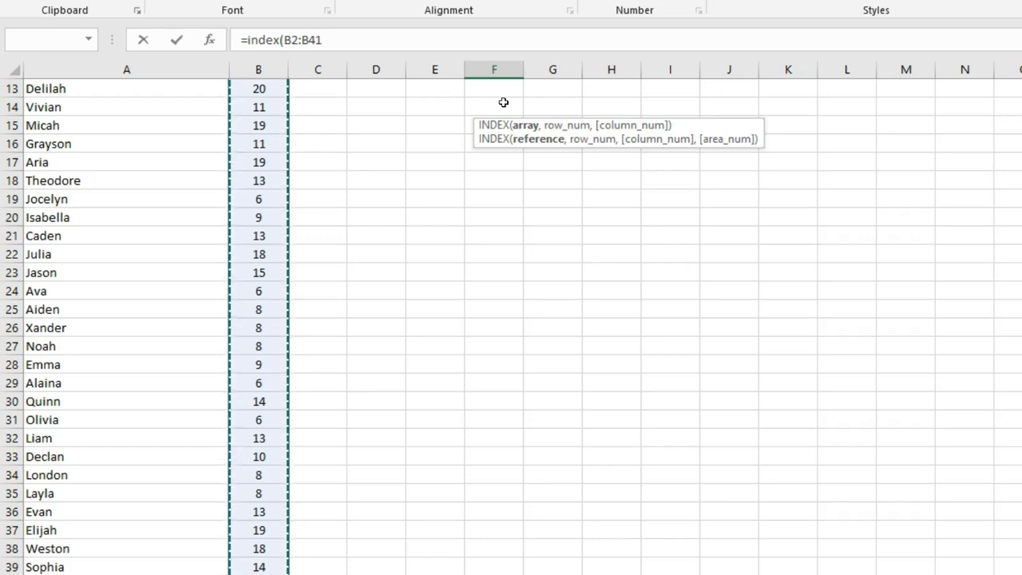
pyautogui.press('F4')
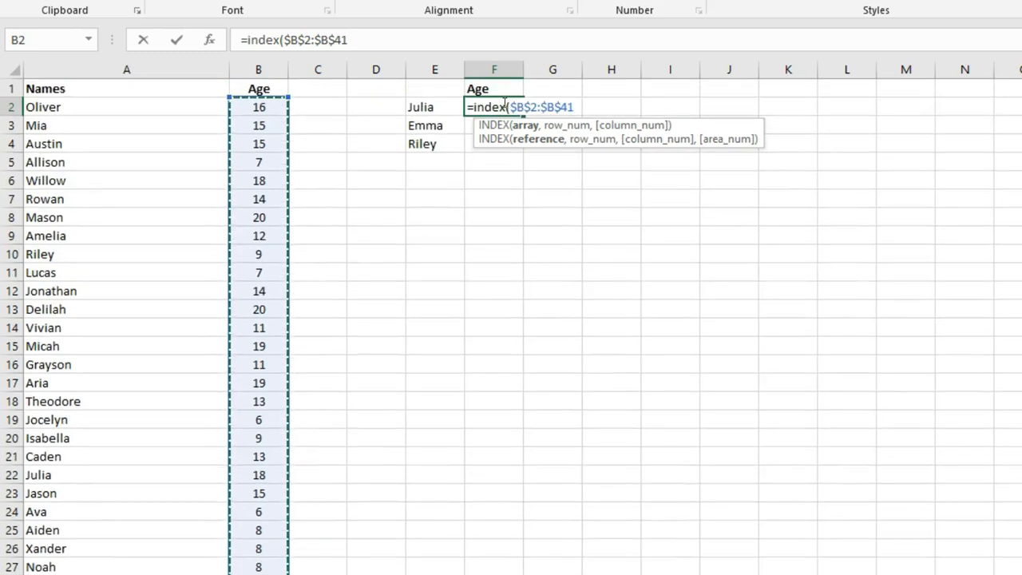
# Step: Add a nested MATCH as the row number, with lookup value E2 and absolute lookup array $A$2:$A$41
pyautogui.write(',match(')
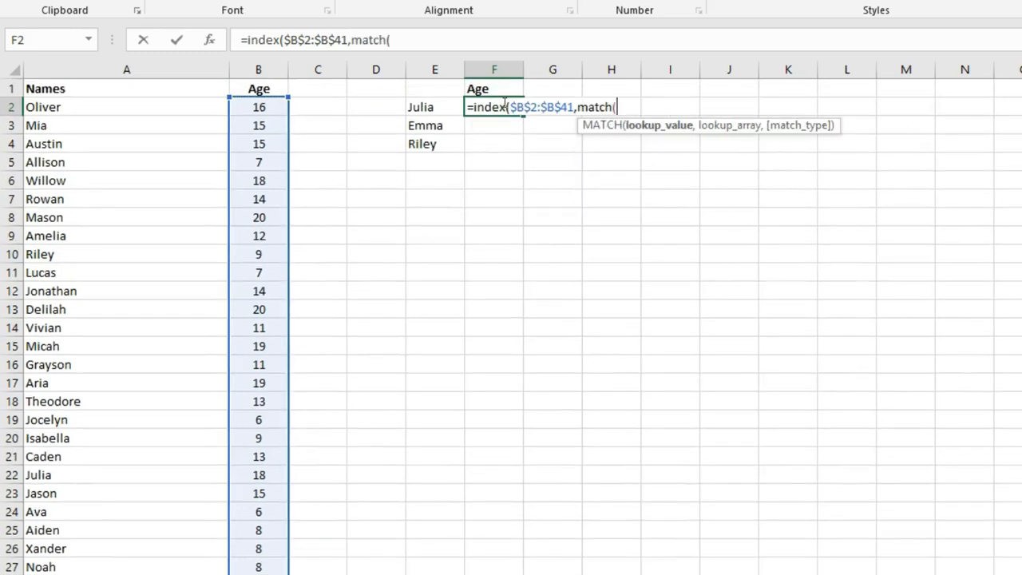
pyautogui.press('Left')
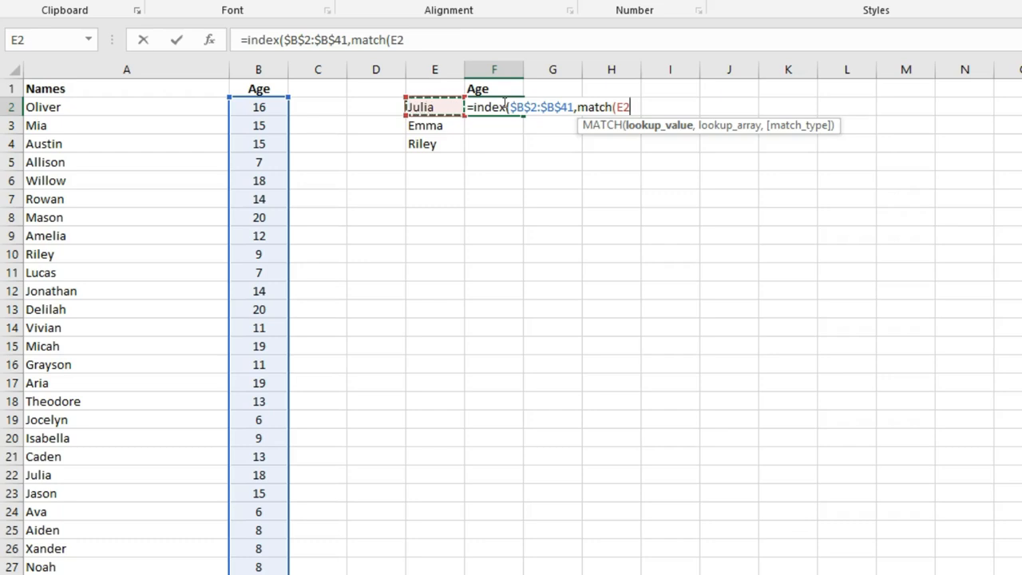
pyautogui.write(',')
pyautogui.press('Left')
pyautogui.press('Left')
pyautogui.press('Left')
pyautogui.press('Left')
pyautogui.press('Left')
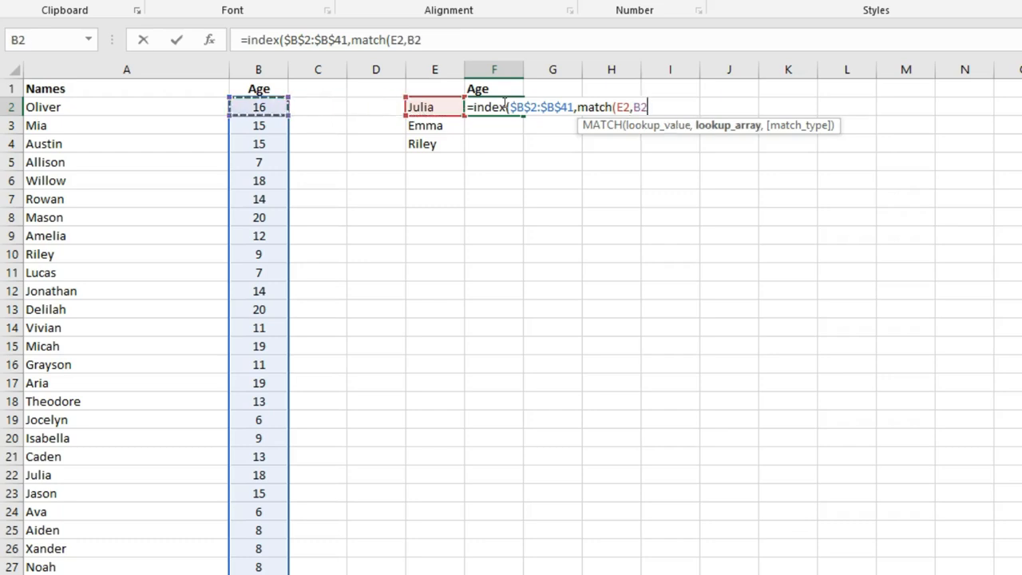
pyautogui.hotkey('ctrl', 'shift', 'Down')
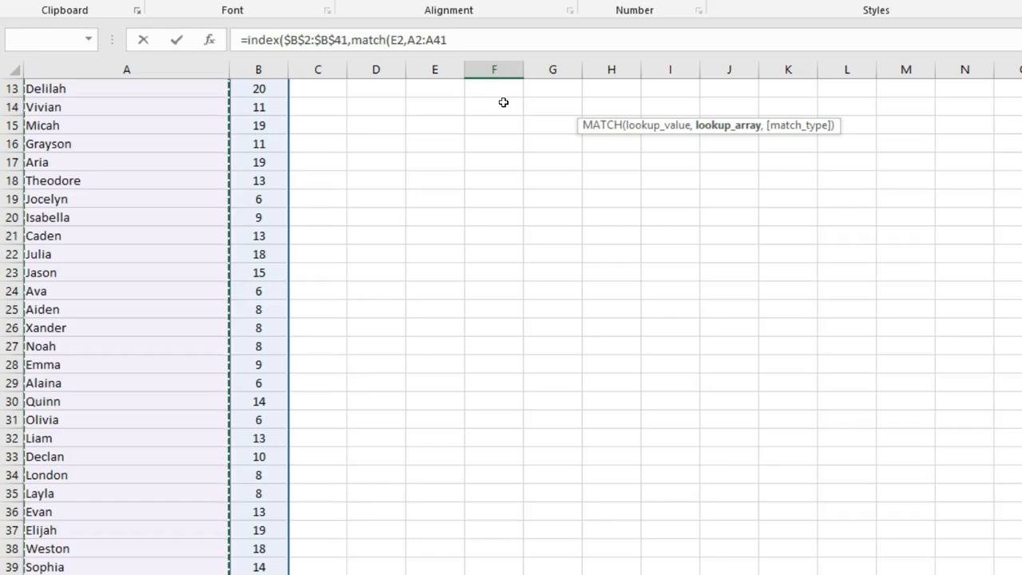
pyautogui.press('F4')
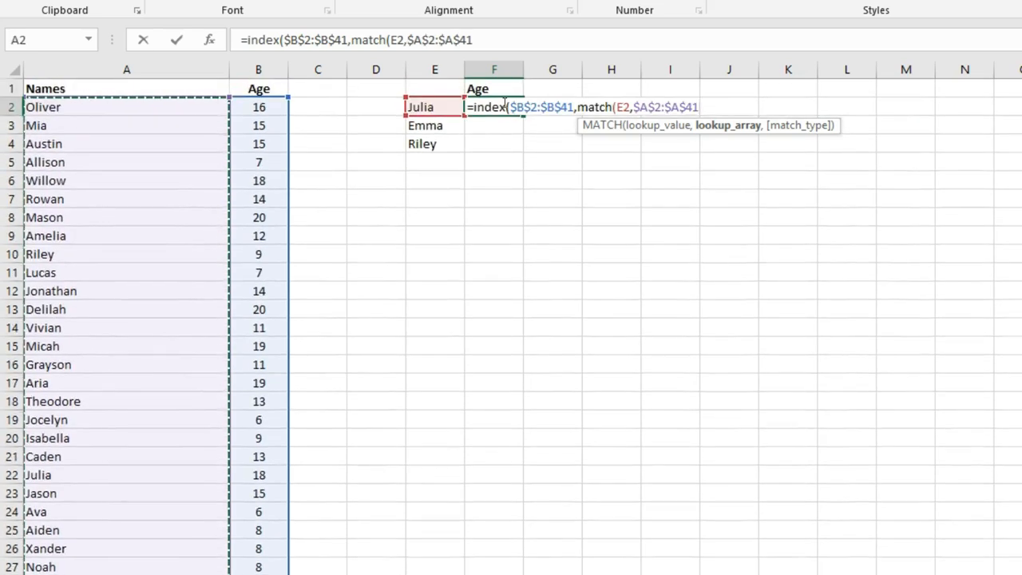
# Step: Finish the F2 formula with match type 0 and column number 0, and fill it down to F4
pyautogui.write(',0),0')
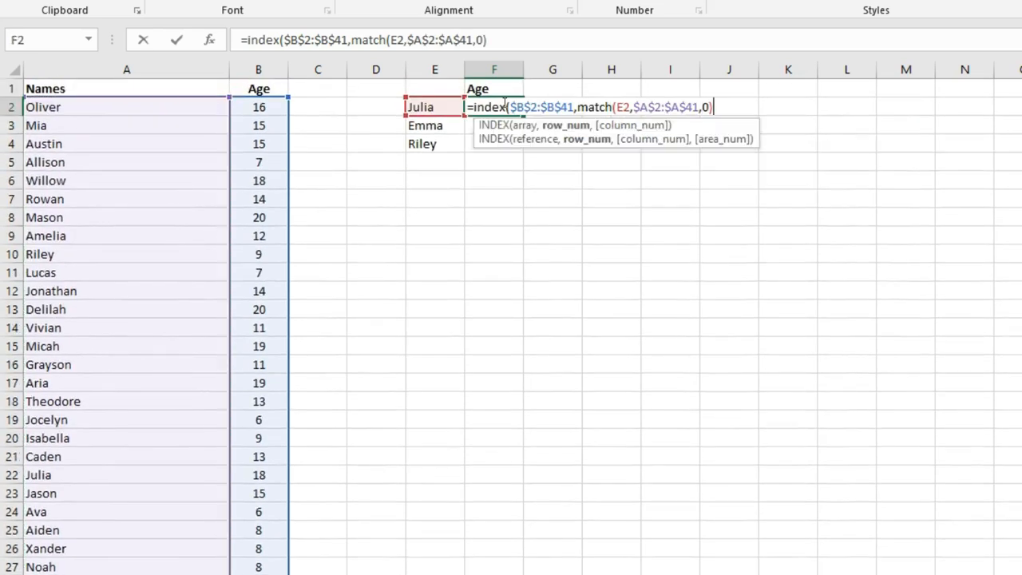
pyautogui.write(')')
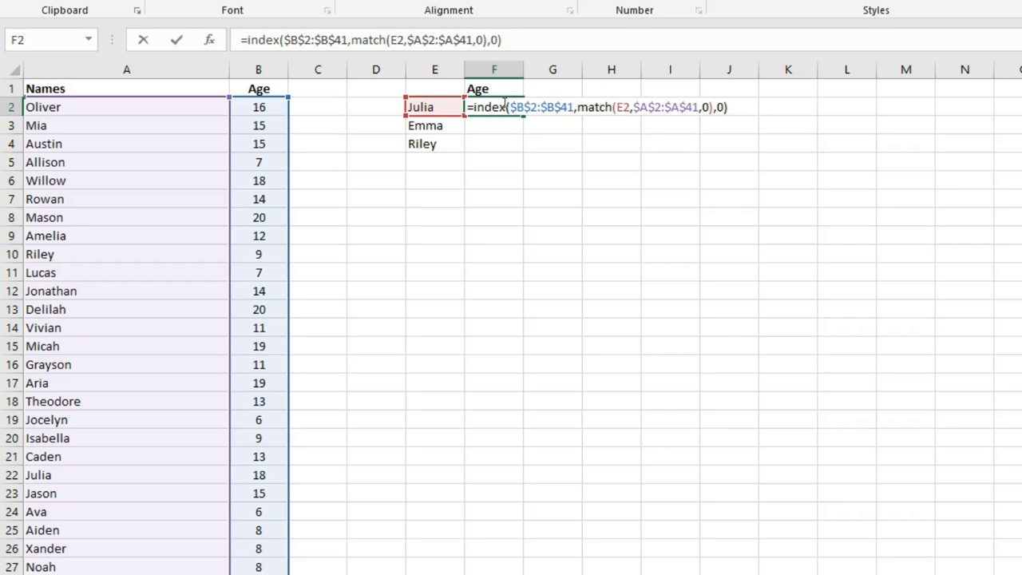
pyautogui.press('Return')
pyautogui.click(505, 102)
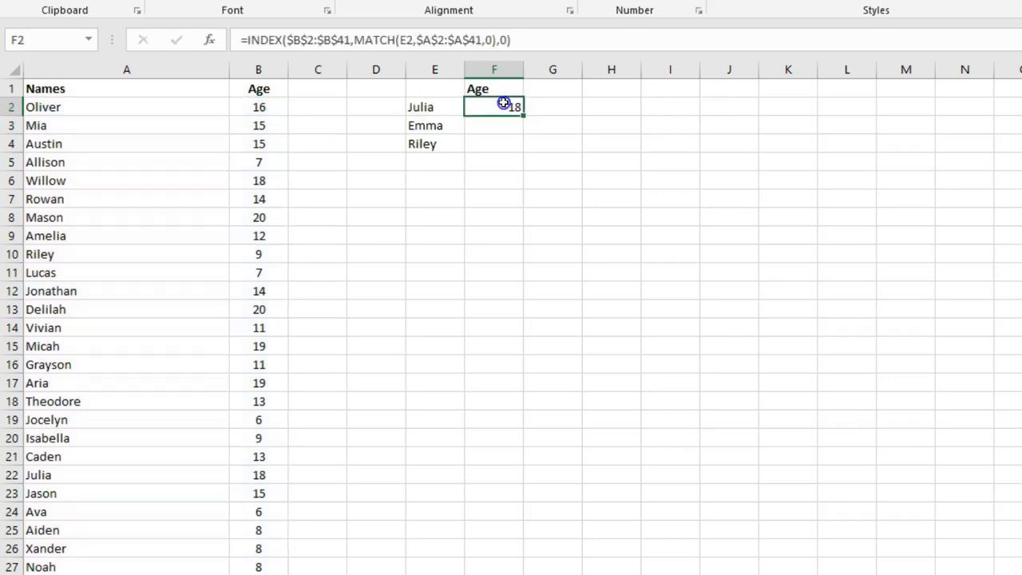
pyautogui.moveTo(520, 117); pyautogui.dragTo(524, 151)
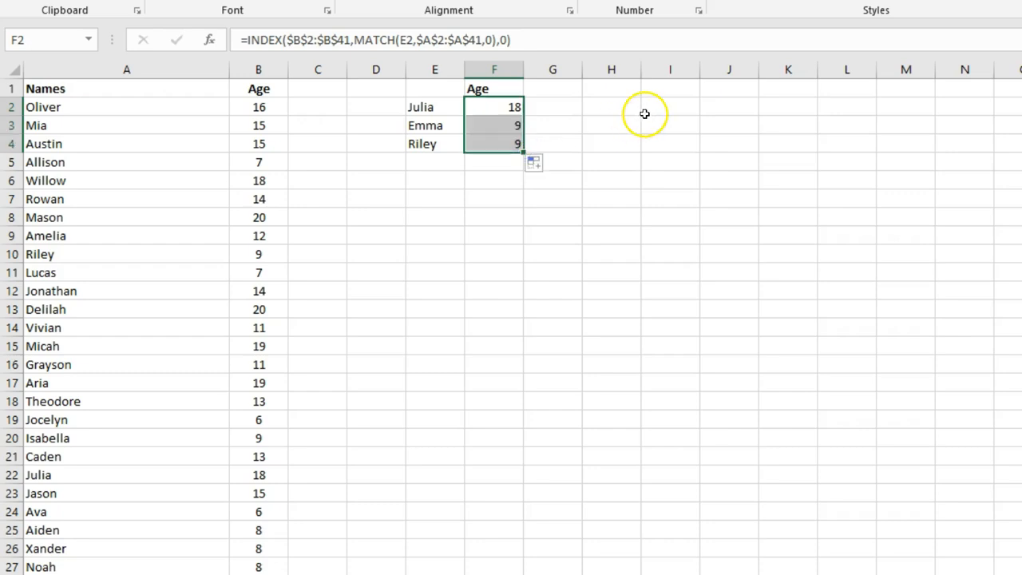